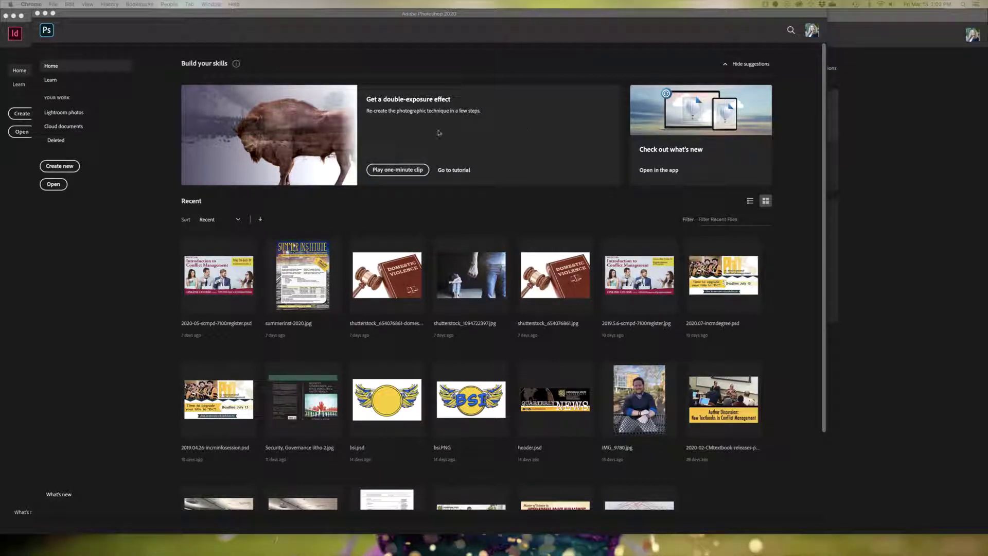
Start a new document with a width of 8.5 inches and a height of 11 inches.
click(60, 169)
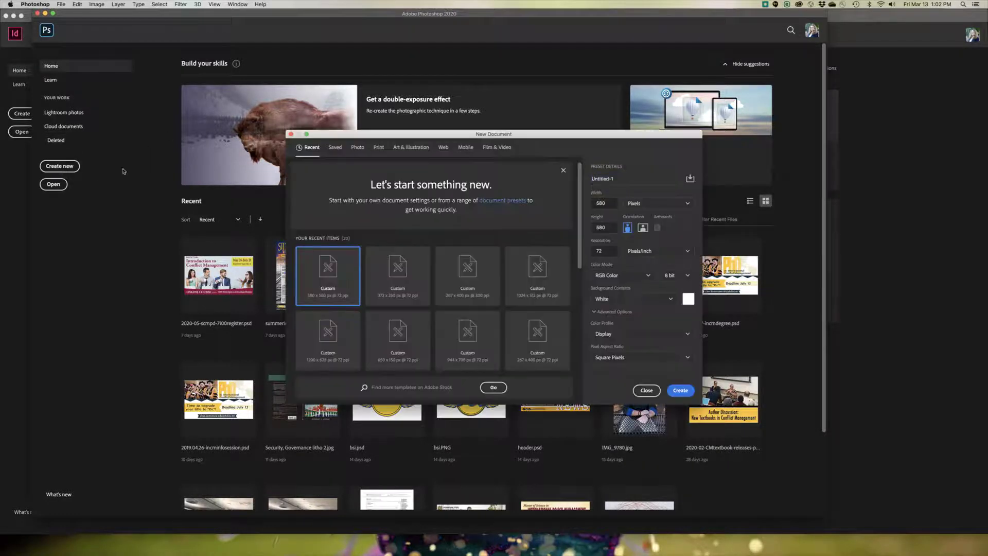
click(654, 203)
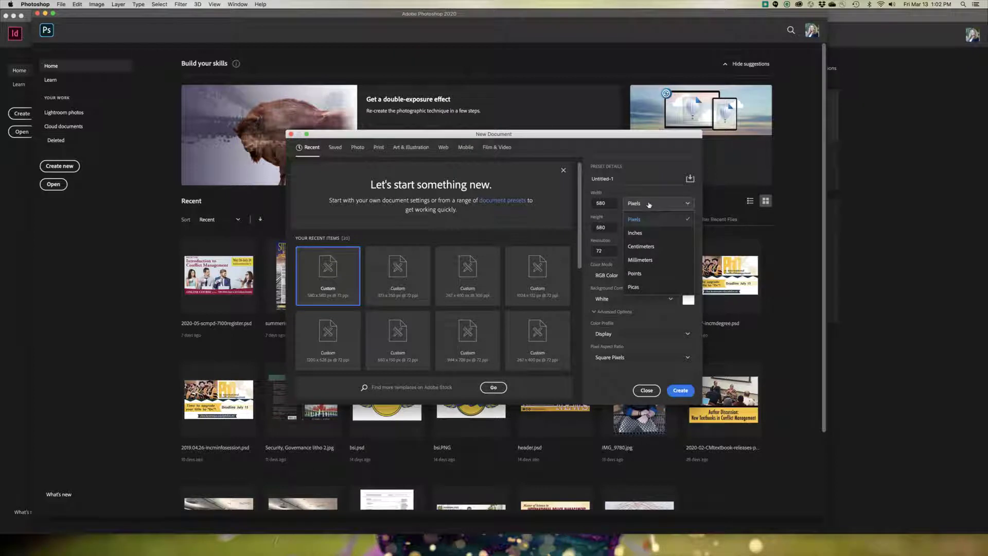
click(645, 235)
double_click(603, 203)
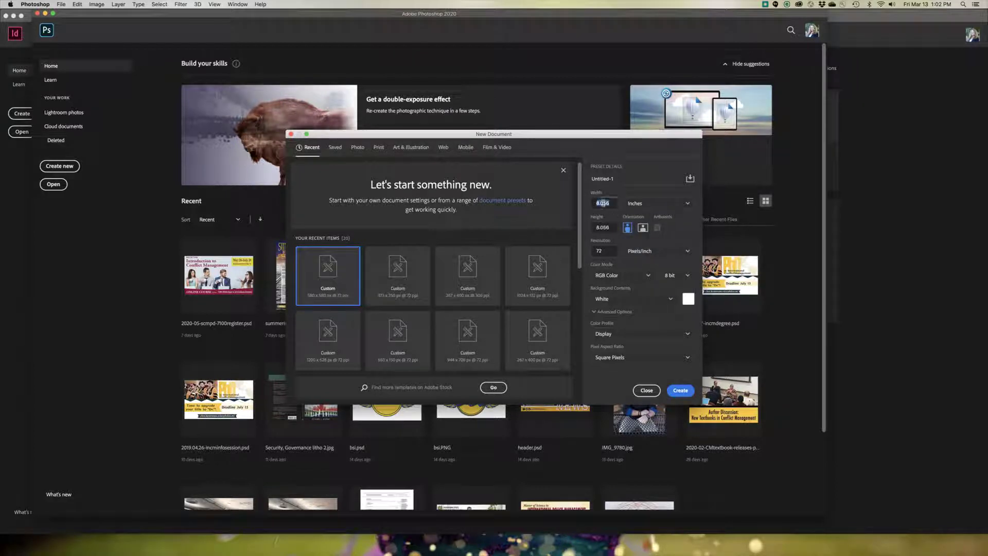
text(8.5)
key(Tab)
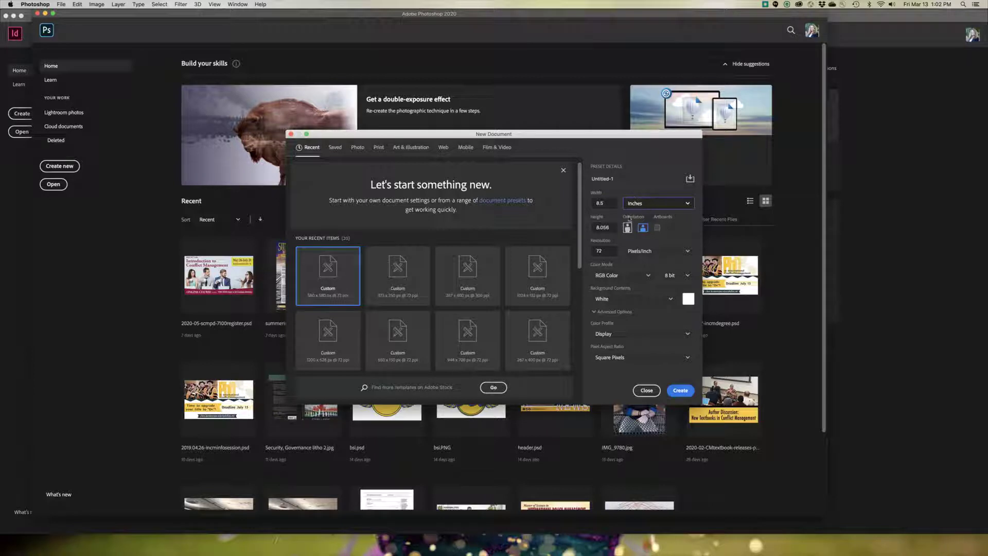
double_click(601, 228)
text(11)
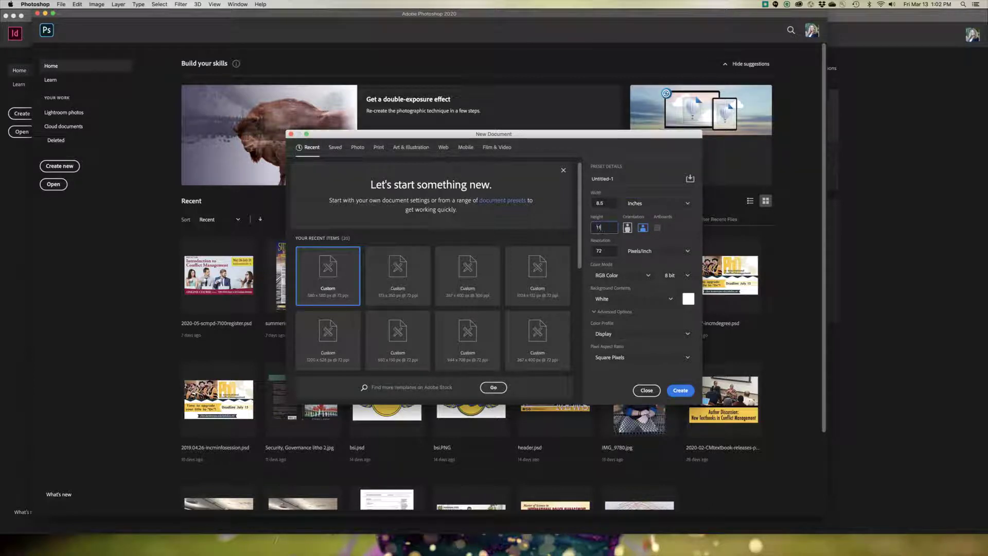
Set the resolution to 300 pixels/inch and create the document.
click(599, 251)
double_click(599, 252)
text(300)
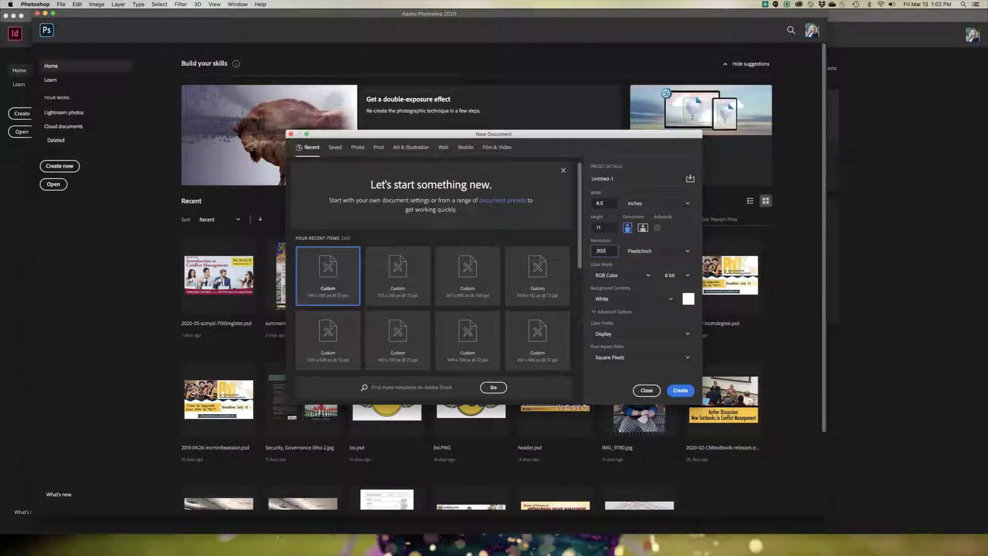
key(Tab)
key(Tab)
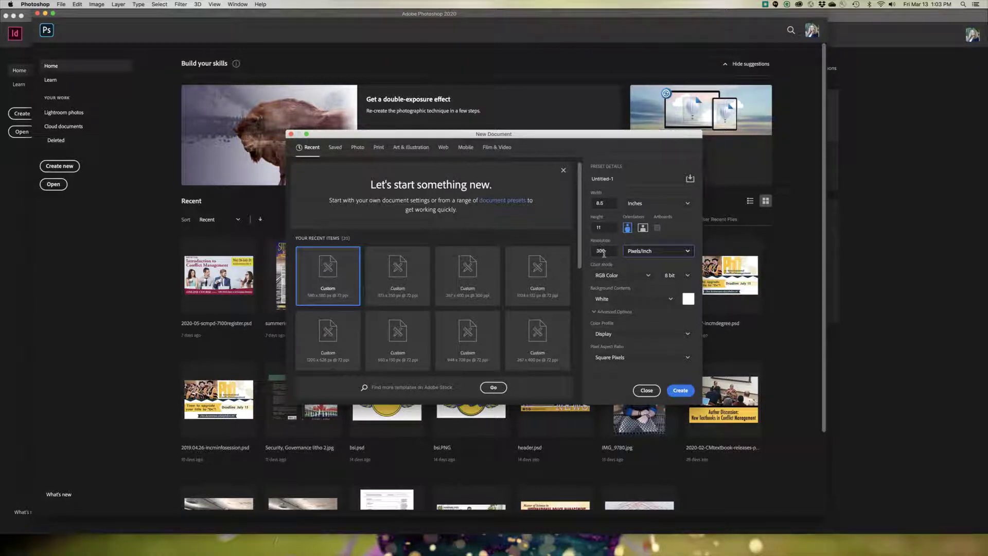
click(685, 394)
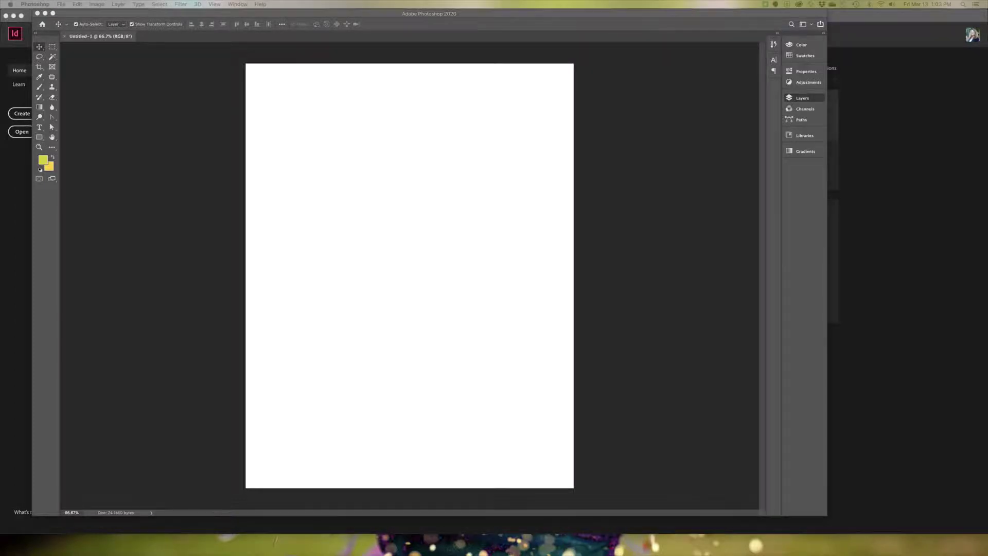
Switch to Chrome, fit its window over the canvas, and check the size filter of the Billie Eilish image results.
drag(987, 206, 635, 109)
drag(734, 413, 816, 464)
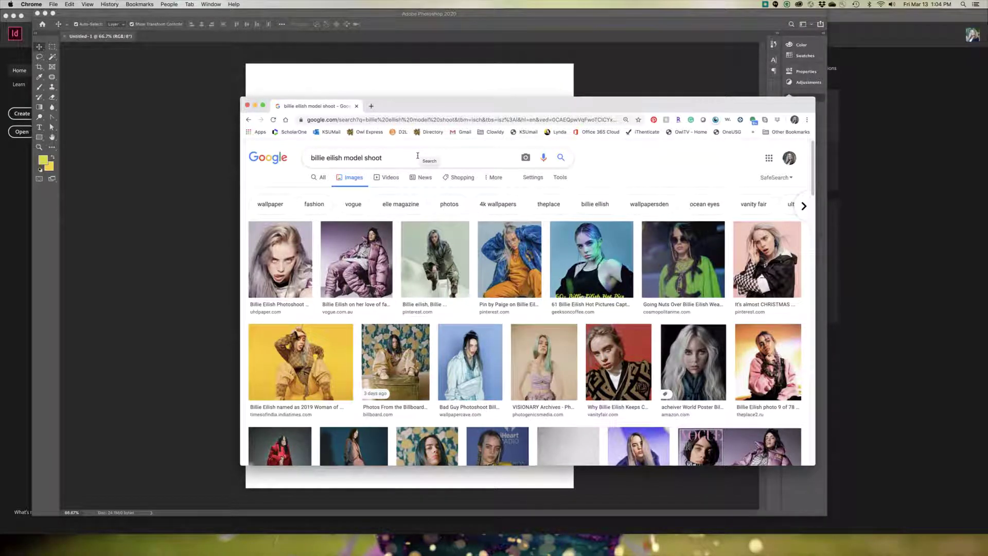
click(563, 180)
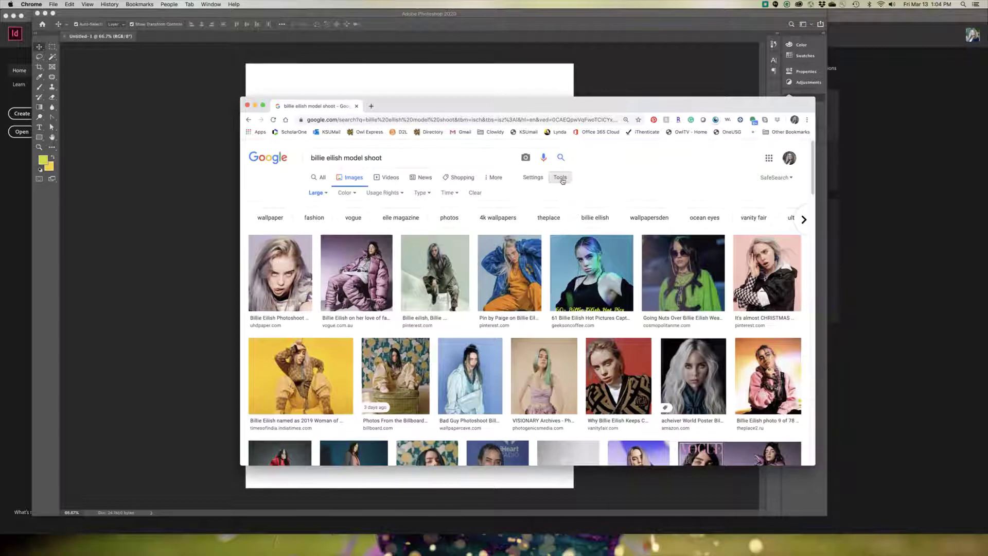
click(322, 194)
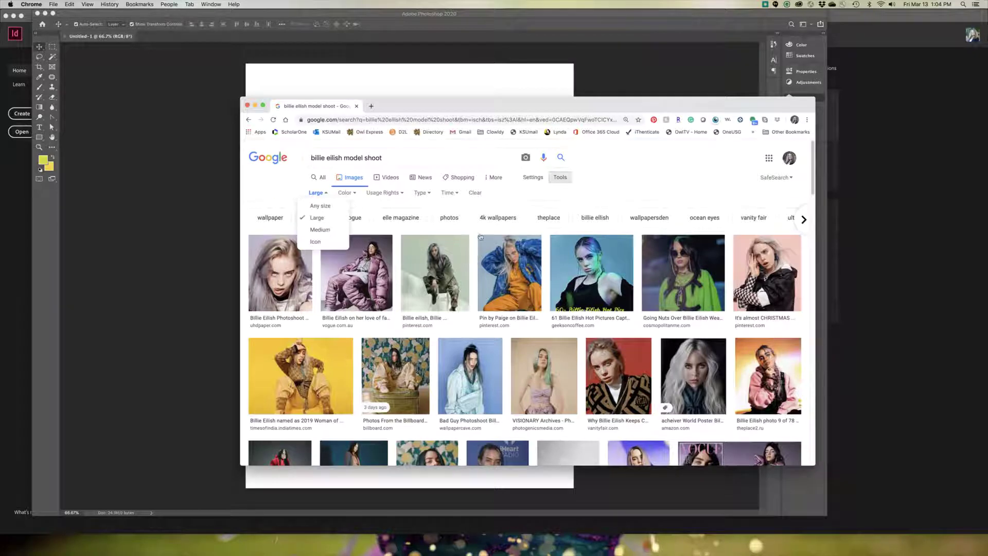
Browse the large image results and preview the green-background portrait to check its pixel dimensions.
scroll(587, 265, down, 1)
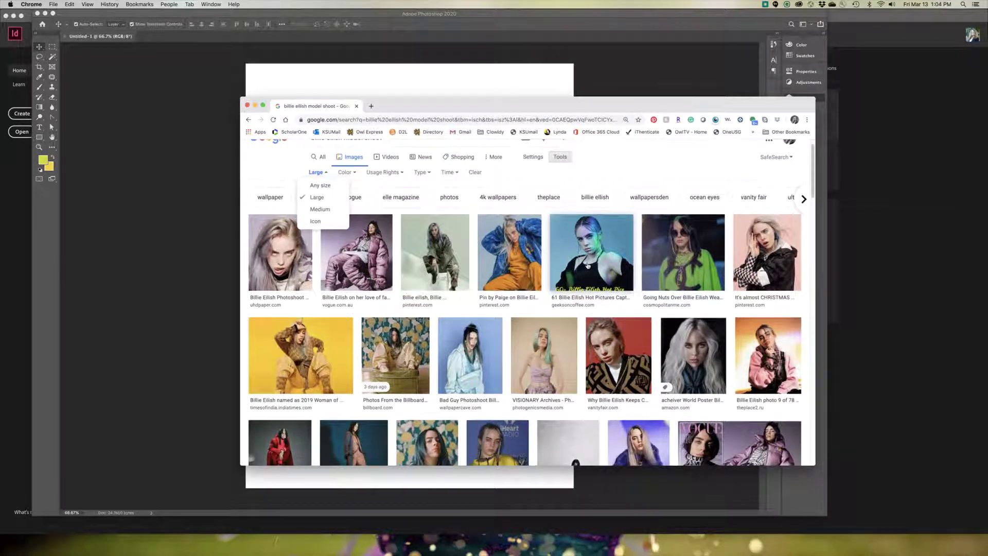
scroll(588, 265, down, 4)
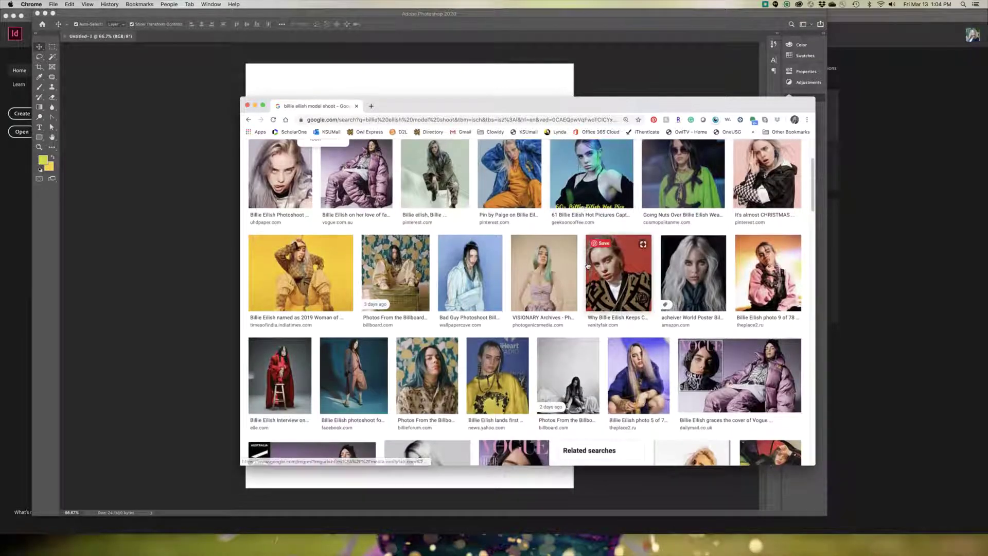
scroll(587, 265, down, 3)
scroll(588, 265, down, 2)
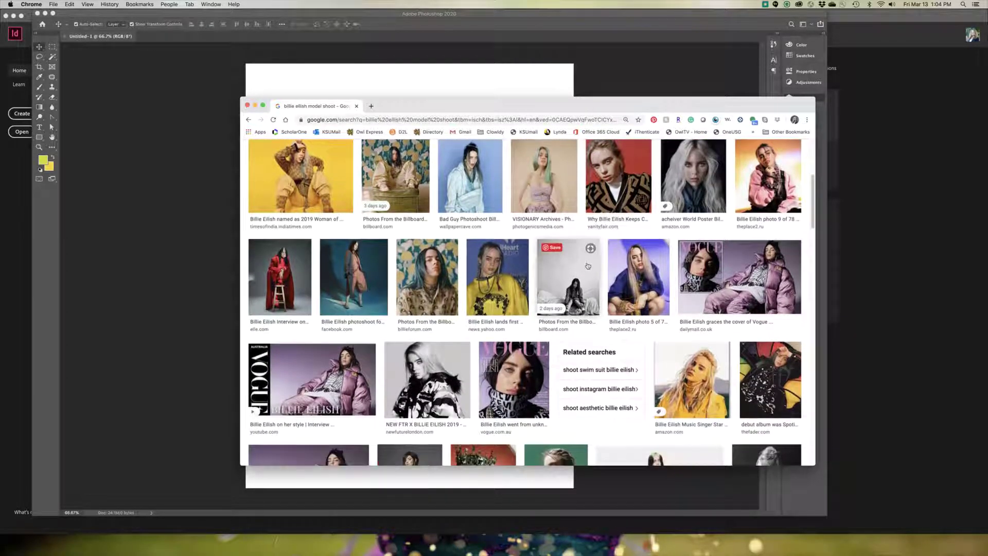
scroll(579, 268, down, 2)
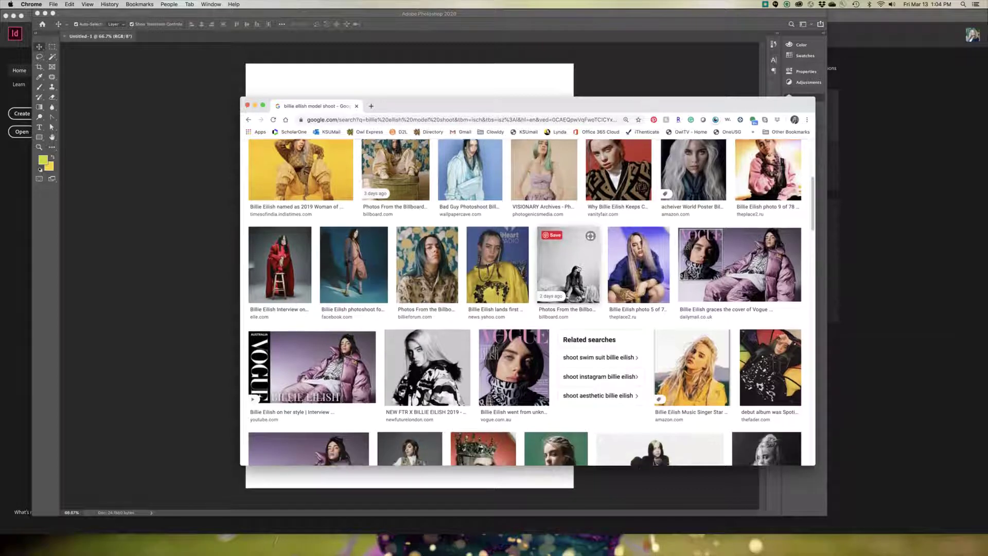
scroll(577, 268, down, 1)
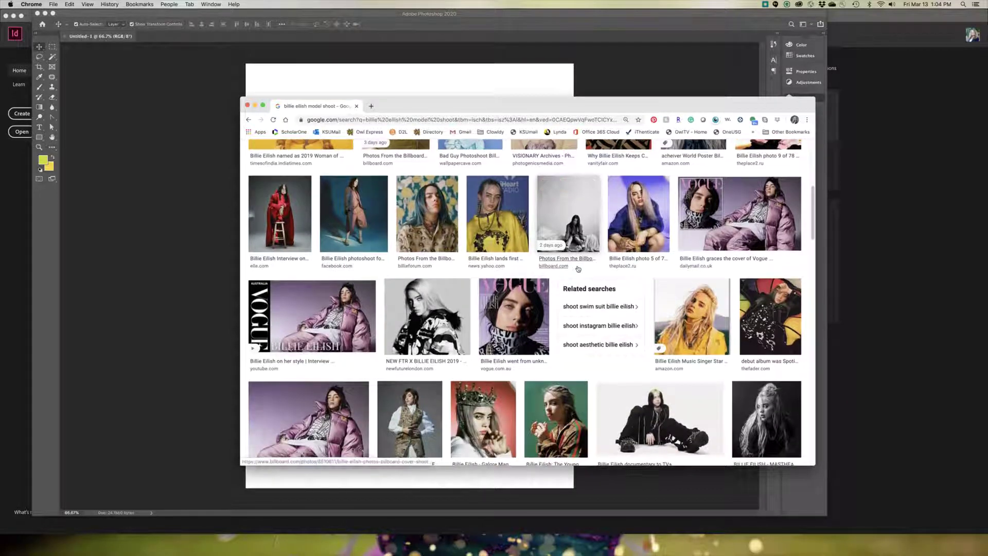
scroll(577, 268, down, 5)
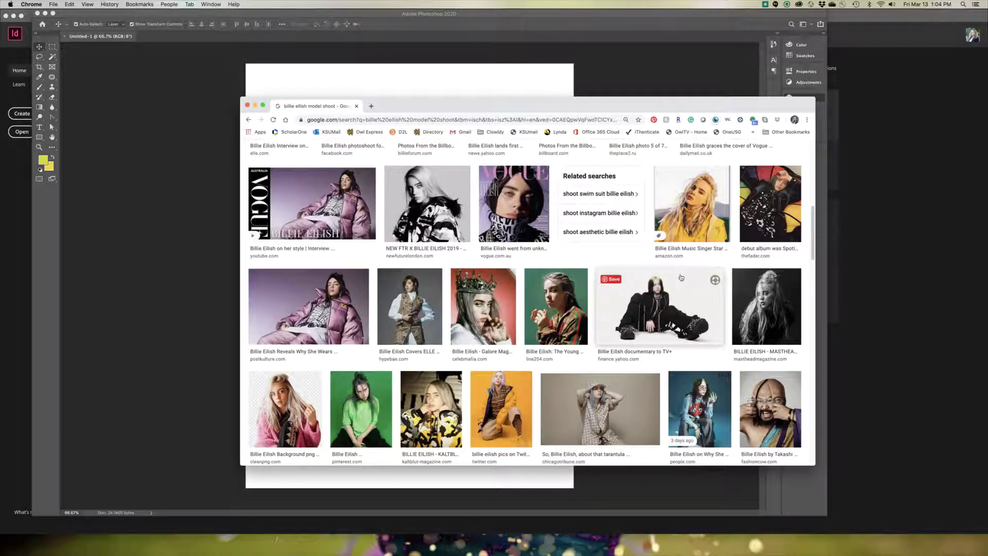
scroll(680, 277, down, 1)
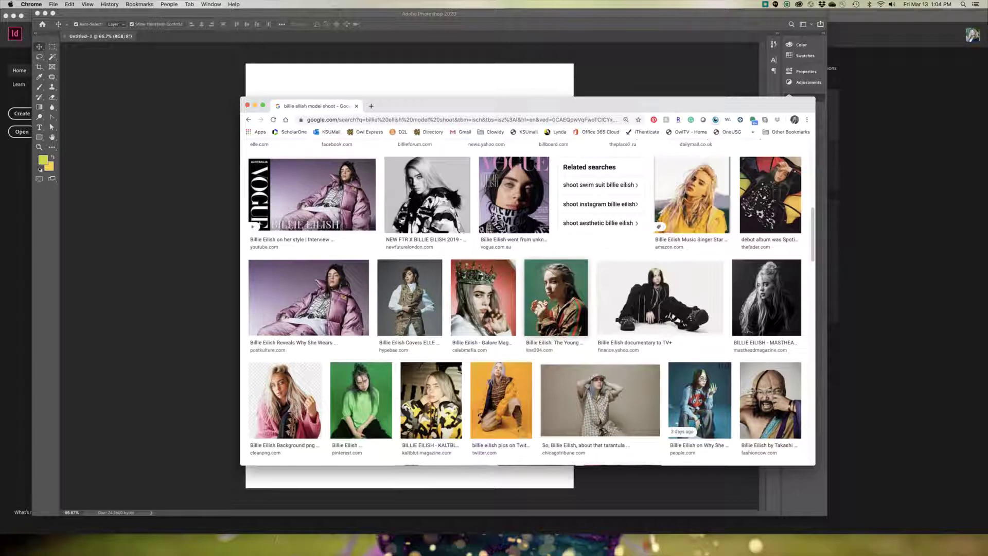
click(537, 293)
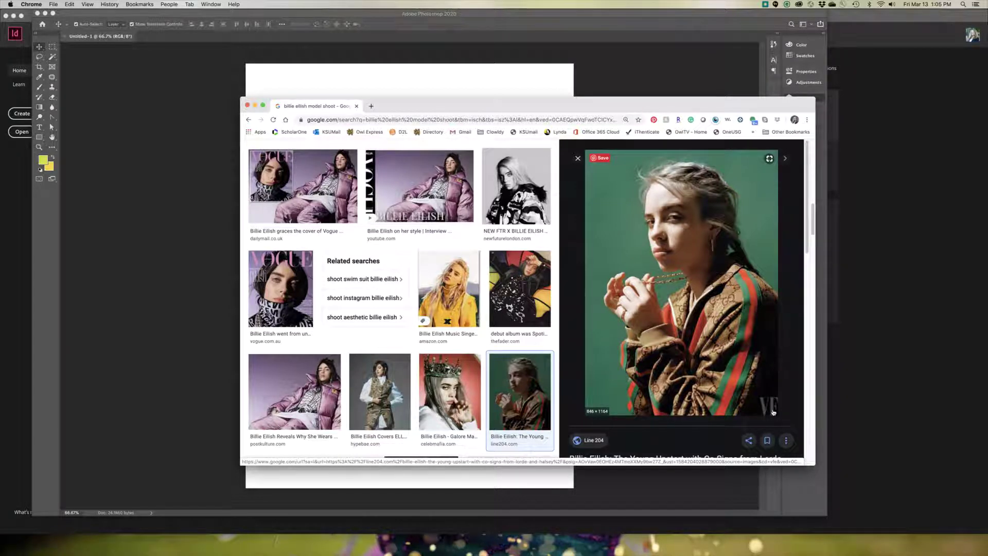
click(577, 158)
Find the pink-hoodie portrait with the orange and yellow background among the image results and copy the full preview image.
scroll(575, 222, down, 5)
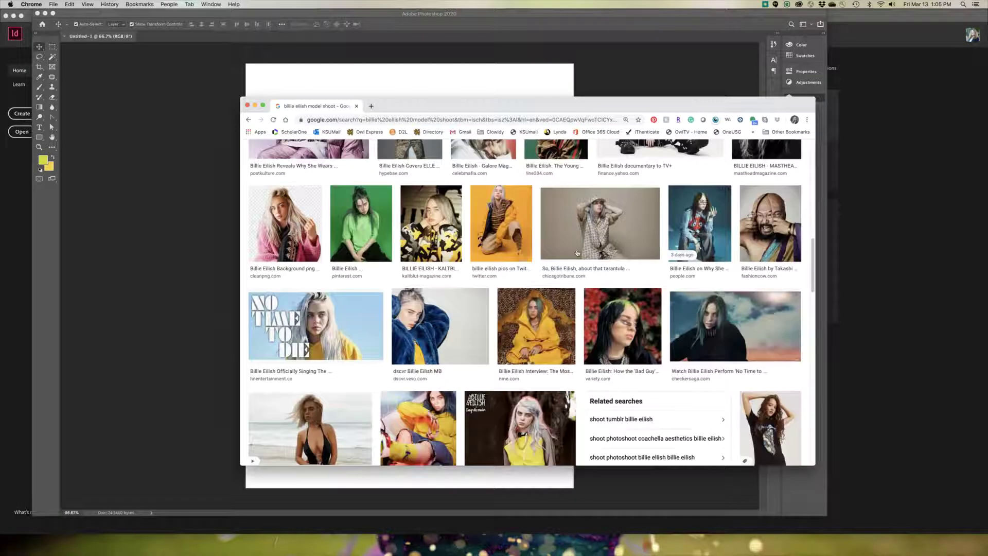
scroll(577, 253, down, 2)
scroll(577, 253, down, 5)
scroll(578, 253, down, 1)
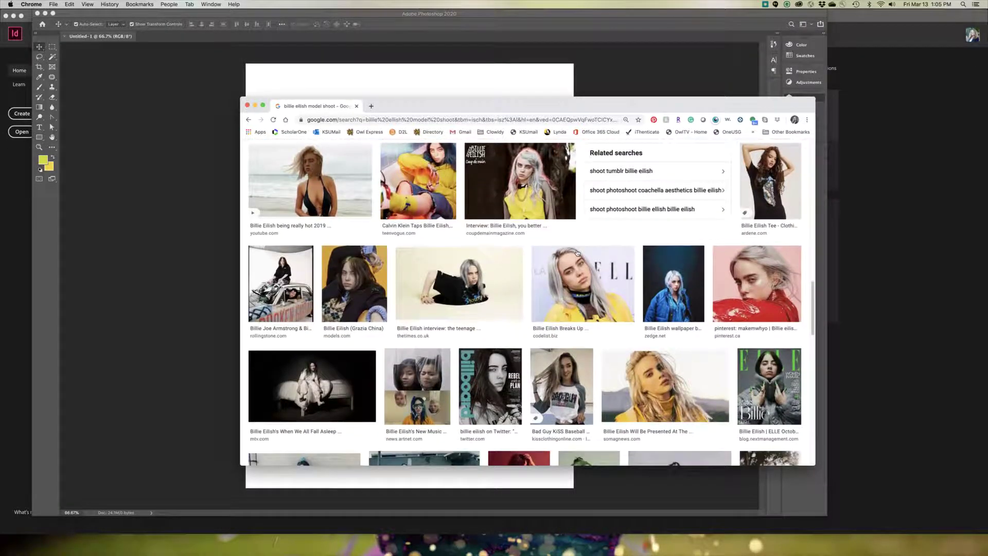
scroll(577, 253, down, 3)
scroll(577, 253, down, 8)
scroll(578, 253, up, 2)
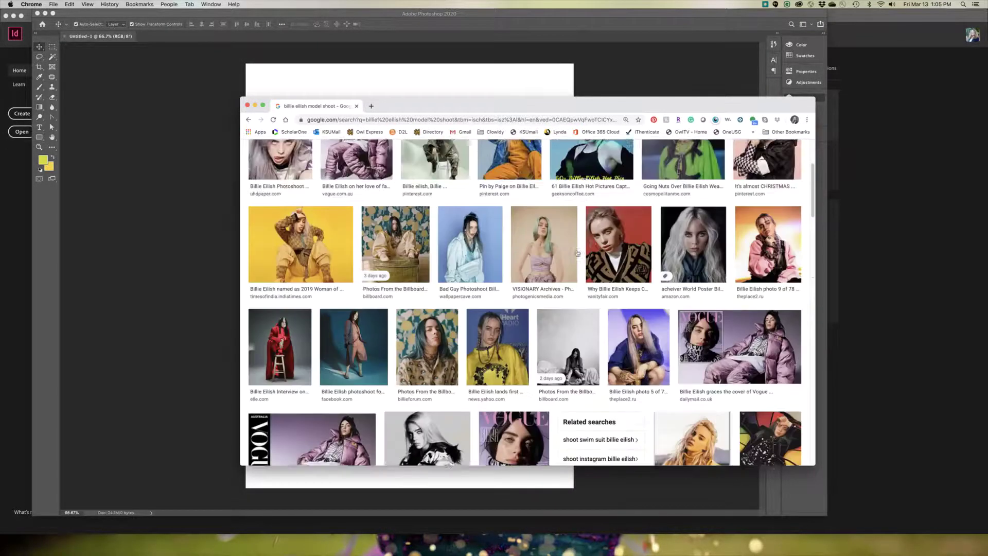
scroll(577, 253, up, 2)
click(786, 303)
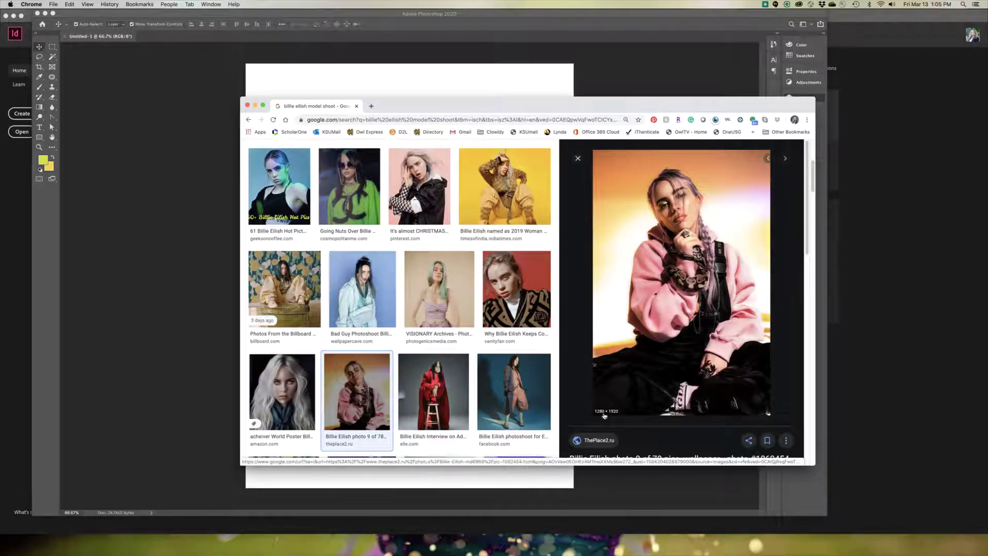
mouse_move(679, 360)
right_click(677, 314)
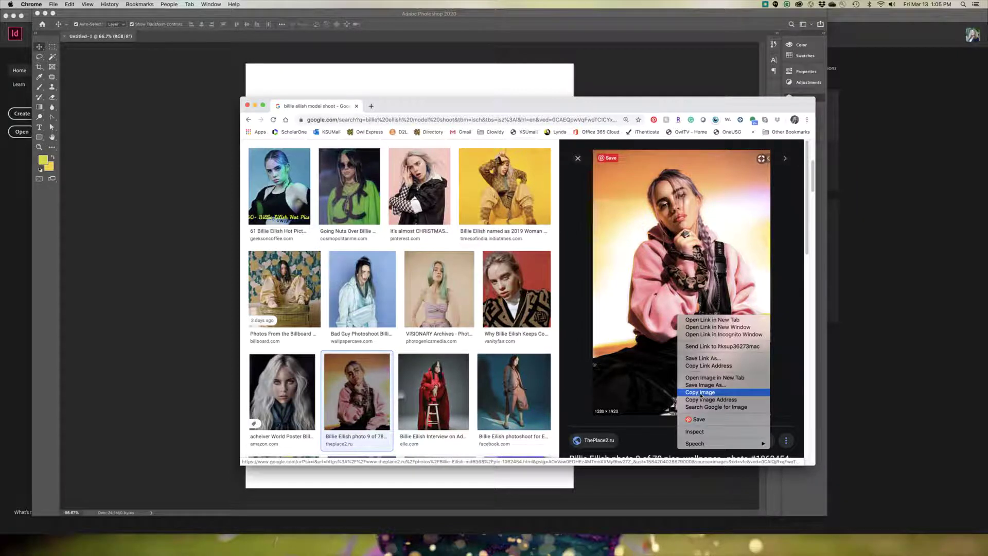
click(700, 395)
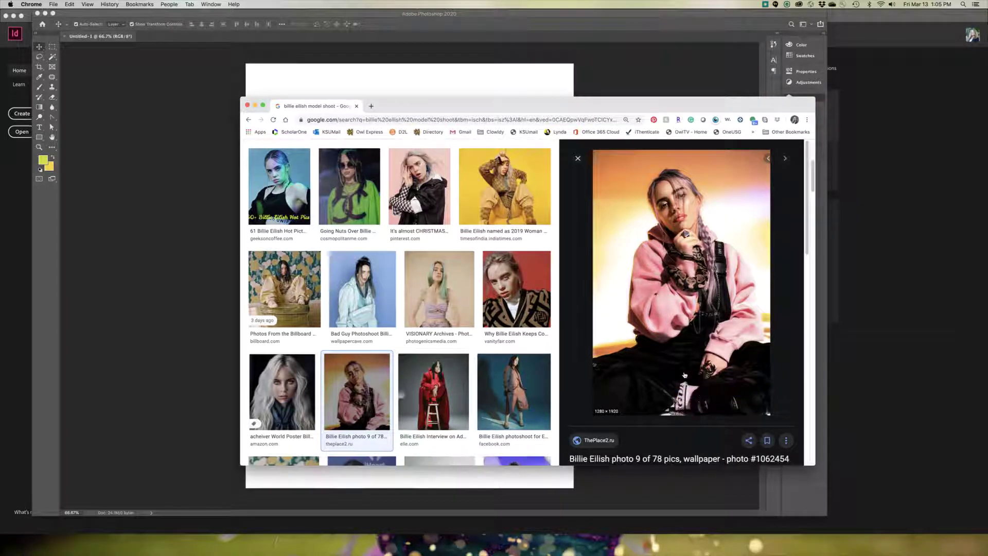
Paste the copied portrait into the blank Photoshop document and scale it to about 169% so it nearly fills the page height.
click(202, 165)
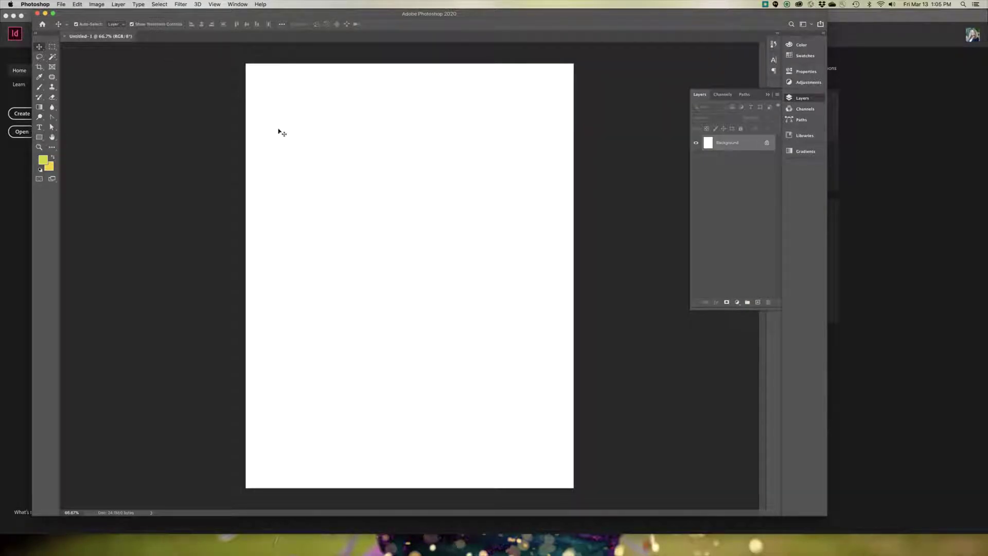
key(super+v)
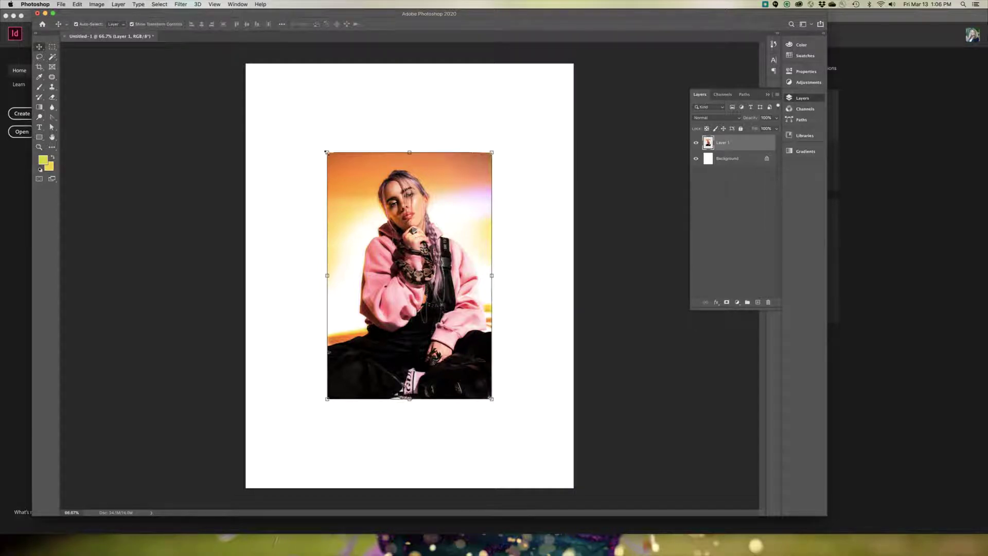
drag(327, 152, 204, 86)
drag(491, 399, 551, 489)
drag(256, 46, 273, 71)
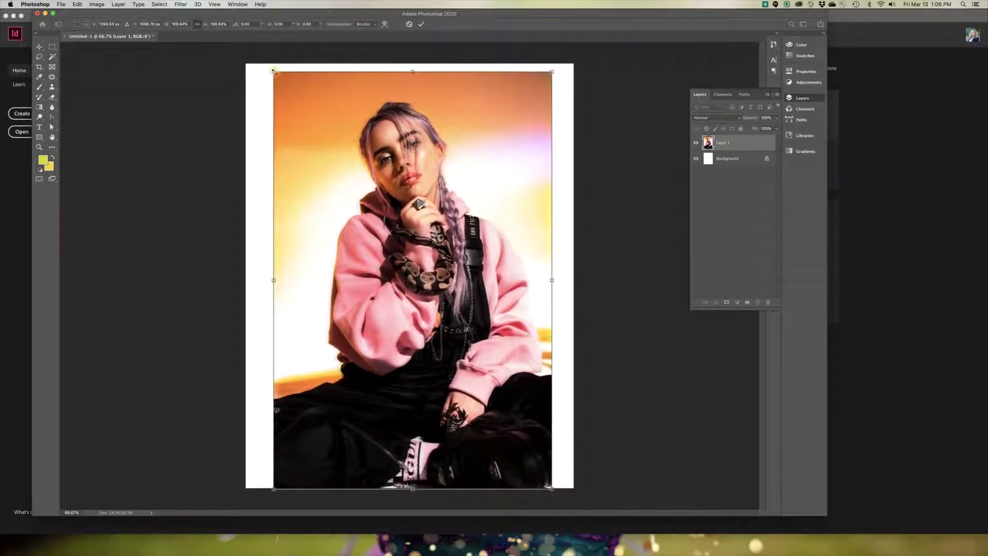
drag(326, 133, 313, 133)
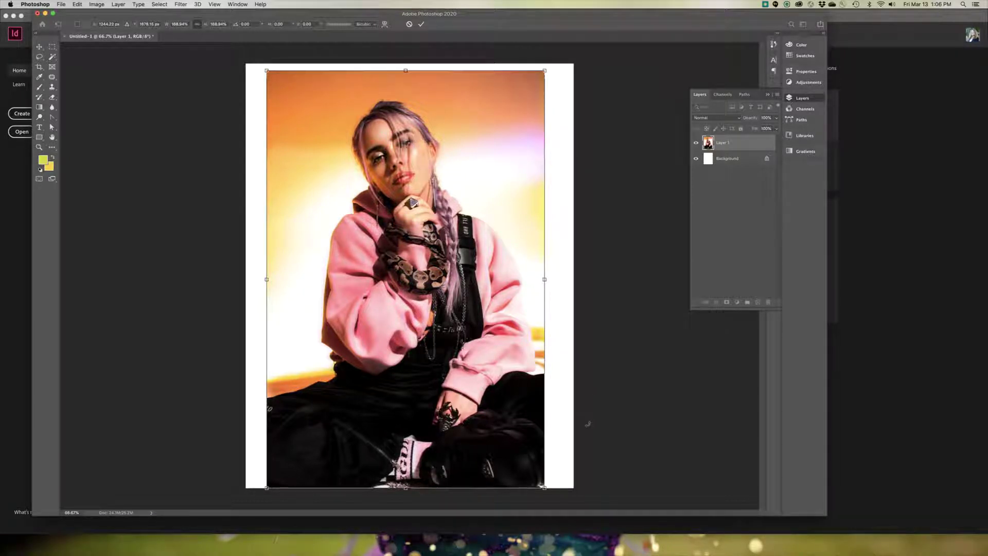
key(Return)
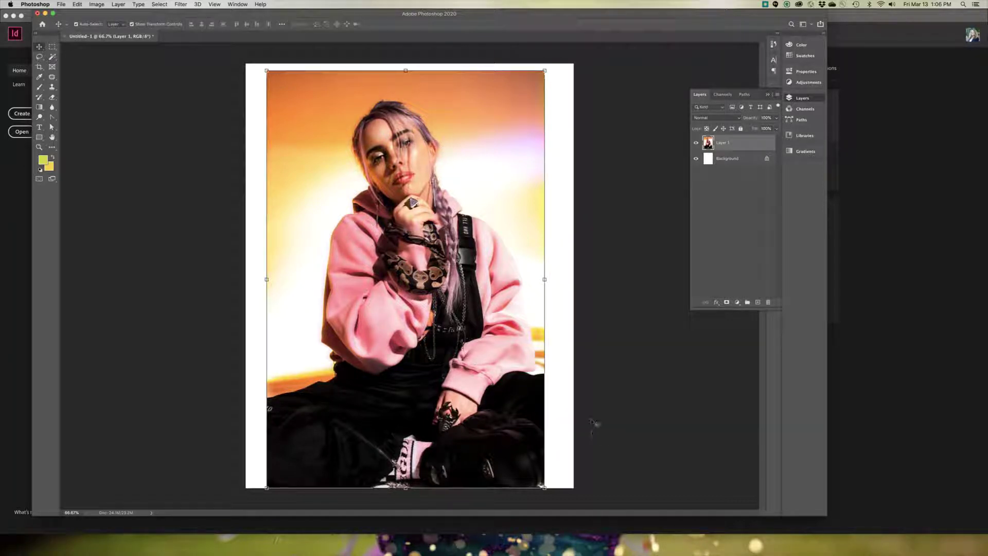
Delete the white Background layer, leaving only the portrait layer.
click(572, 460)
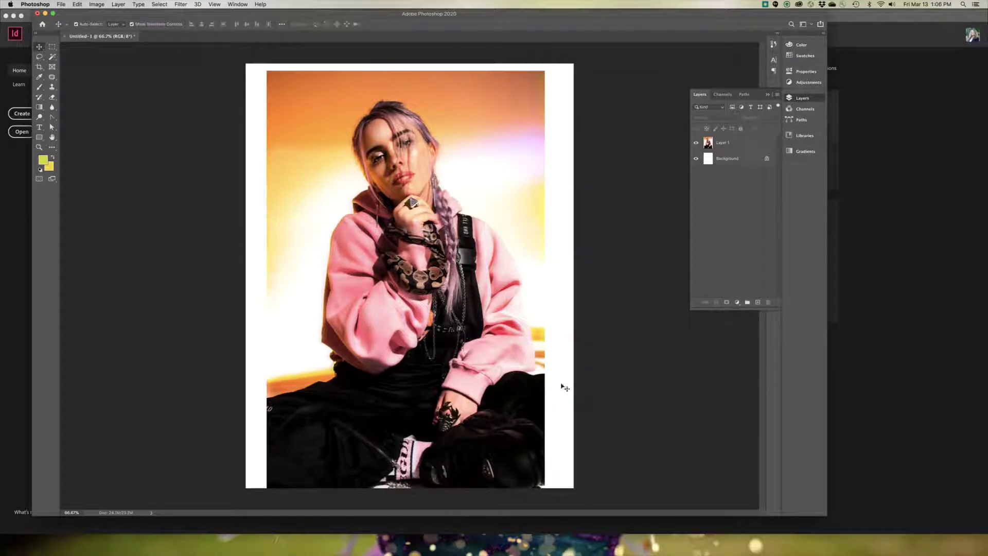
click(747, 164)
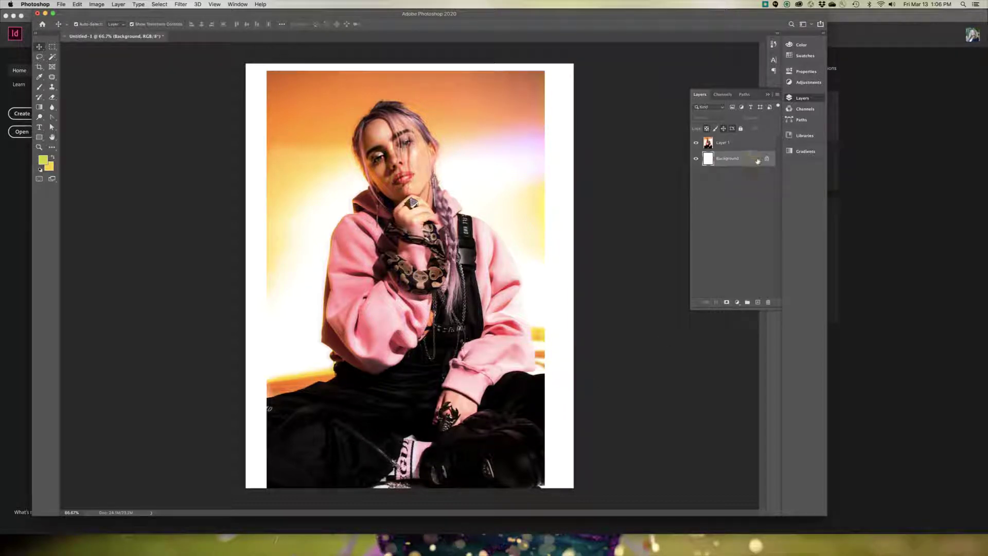
drag(754, 162, 770, 301)
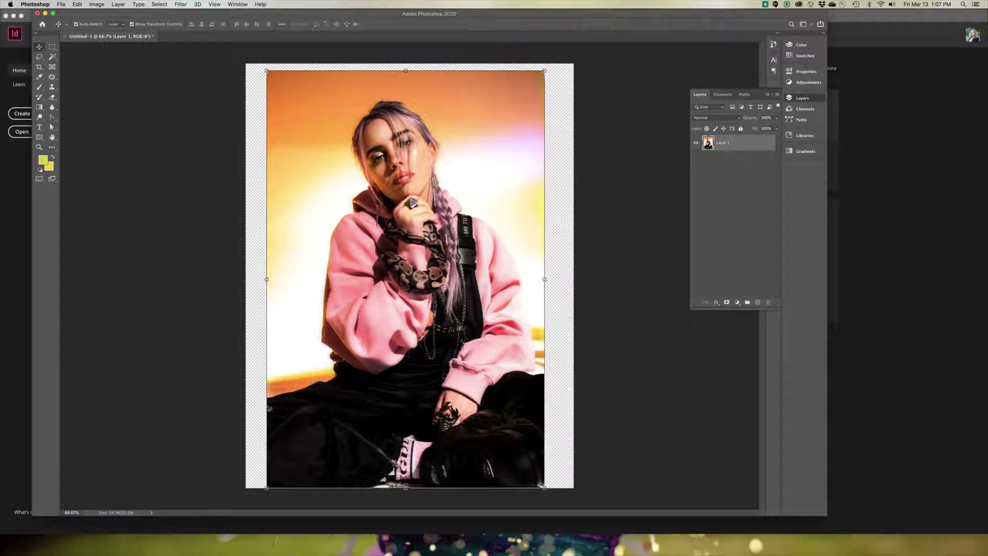
Scale the portrait layer up proportionally to about 121% so it covers the full page width.
drag(544, 486, 597, 524)
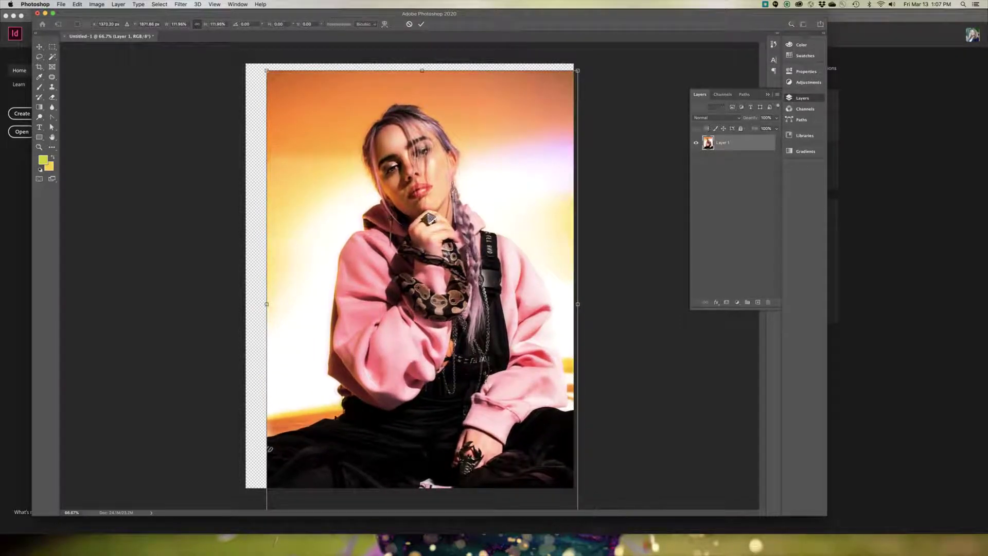
key(super+minus)
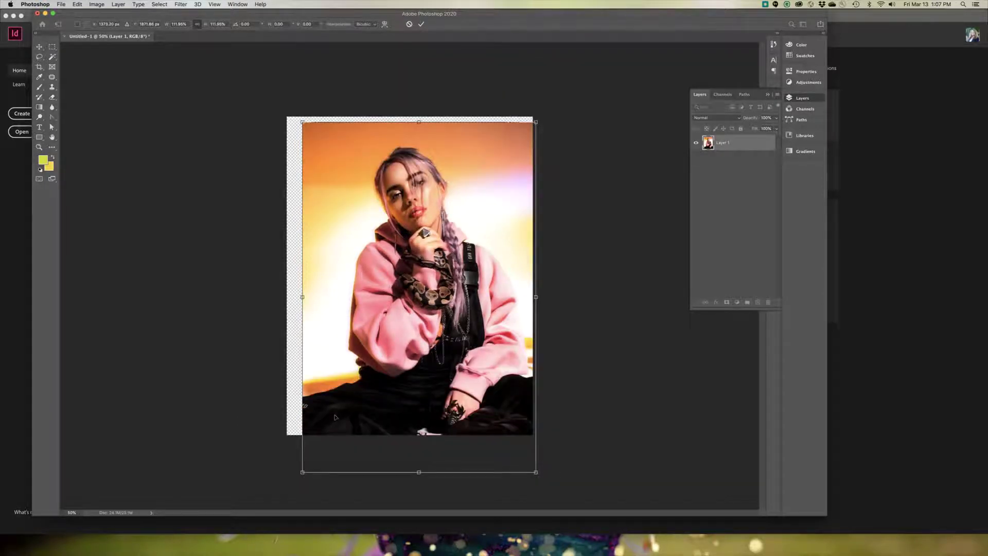
drag(303, 474, 274, 497)
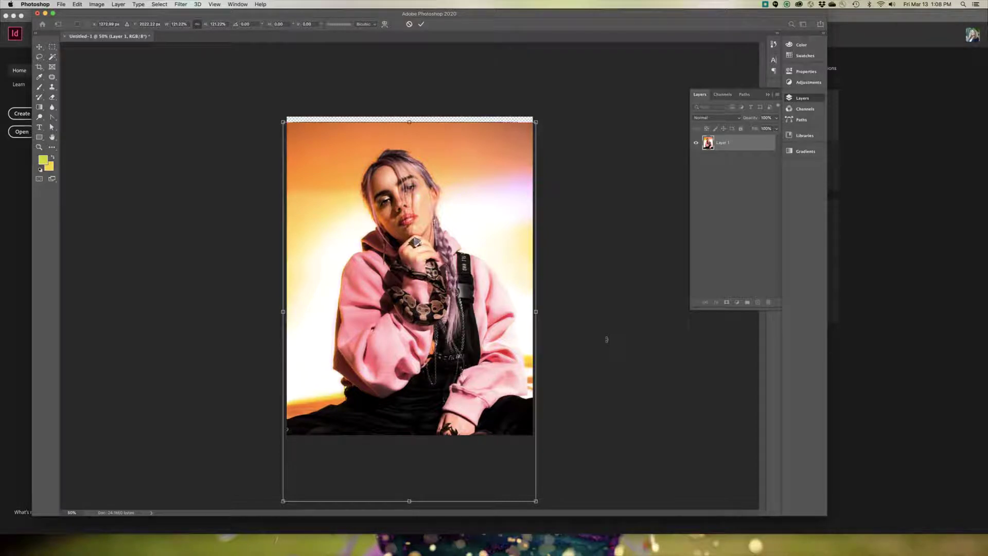
key(Return)
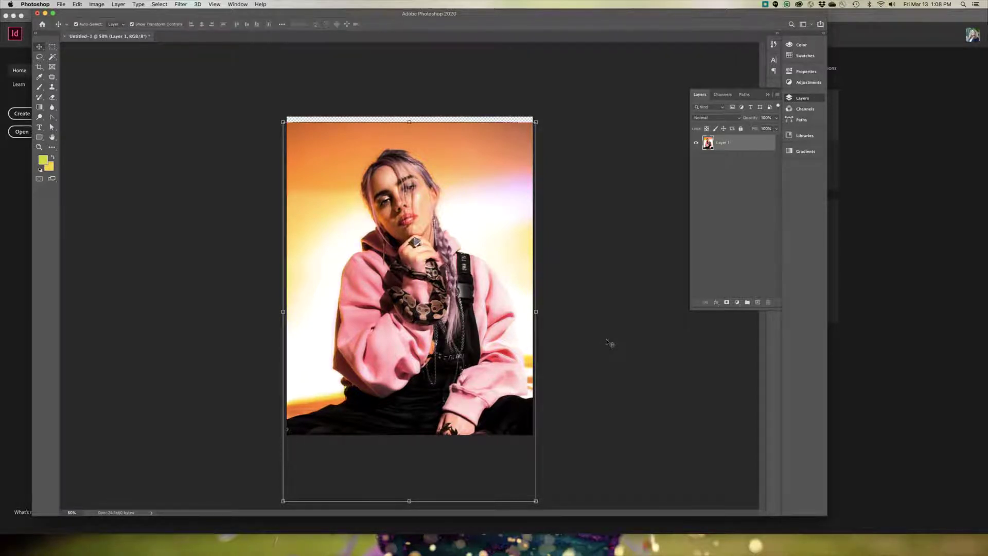
Add a white layer mask to the portrait layer, Layer 1.
click(610, 344)
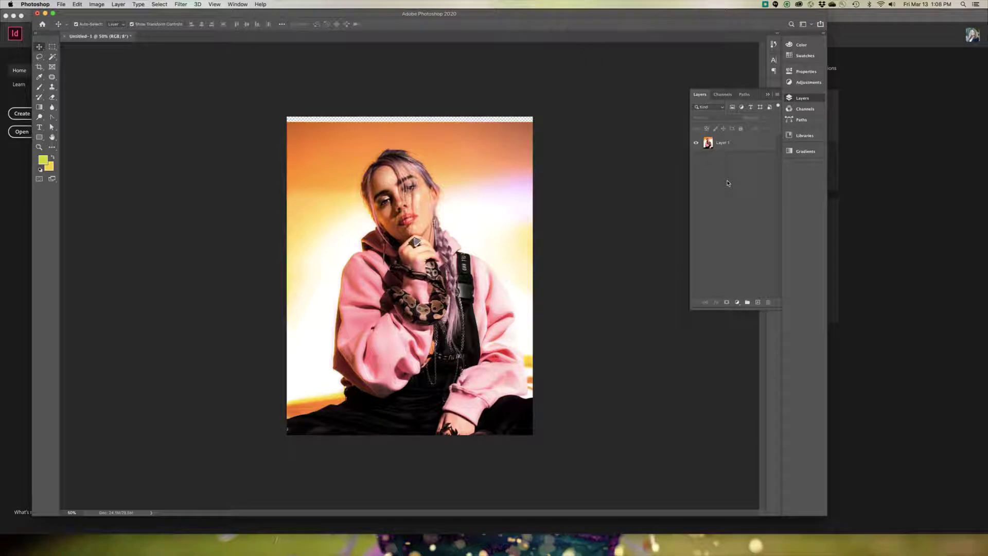
click(733, 148)
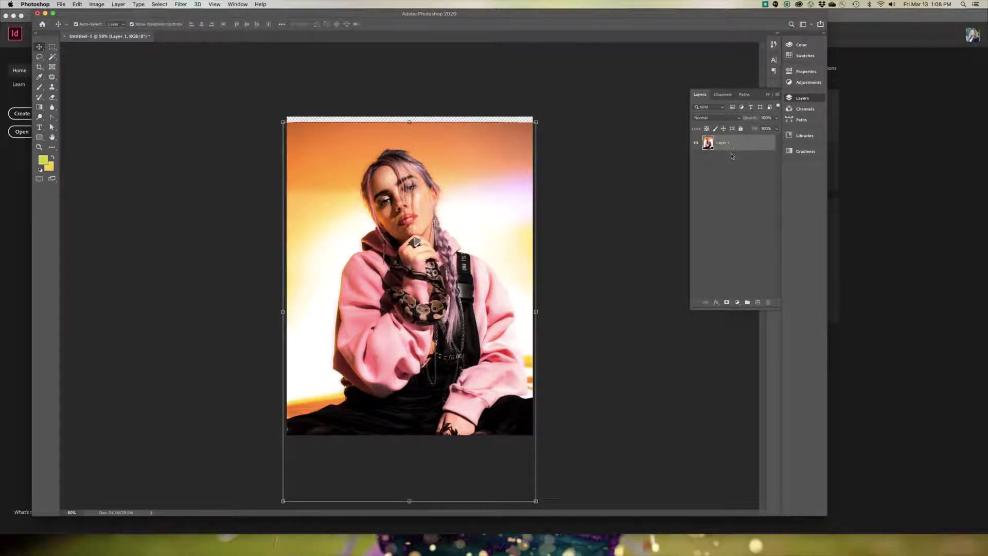
click(727, 304)
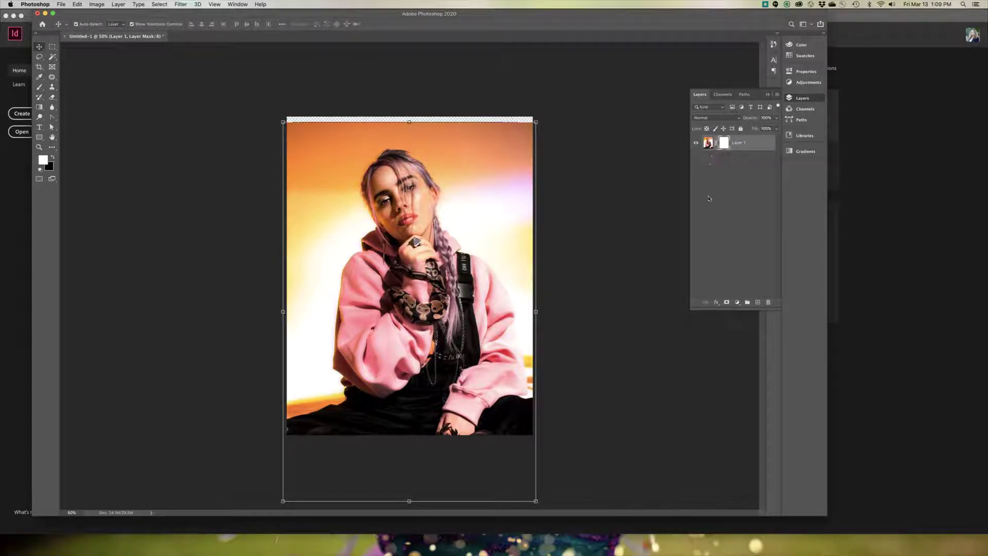
Set up the Brush tool with a larger soft round tip for painting on the layer mask.
click(40, 89)
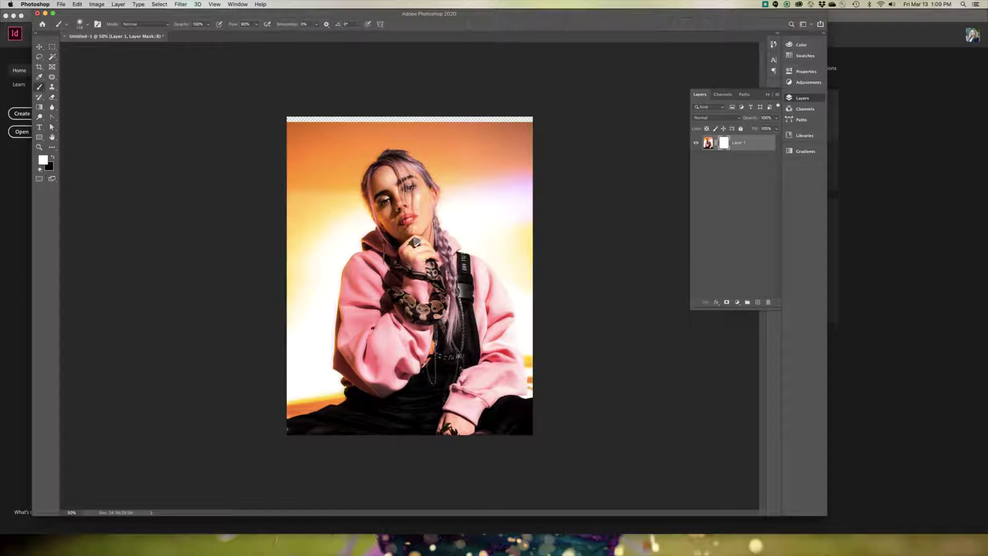
right_click(332, 198)
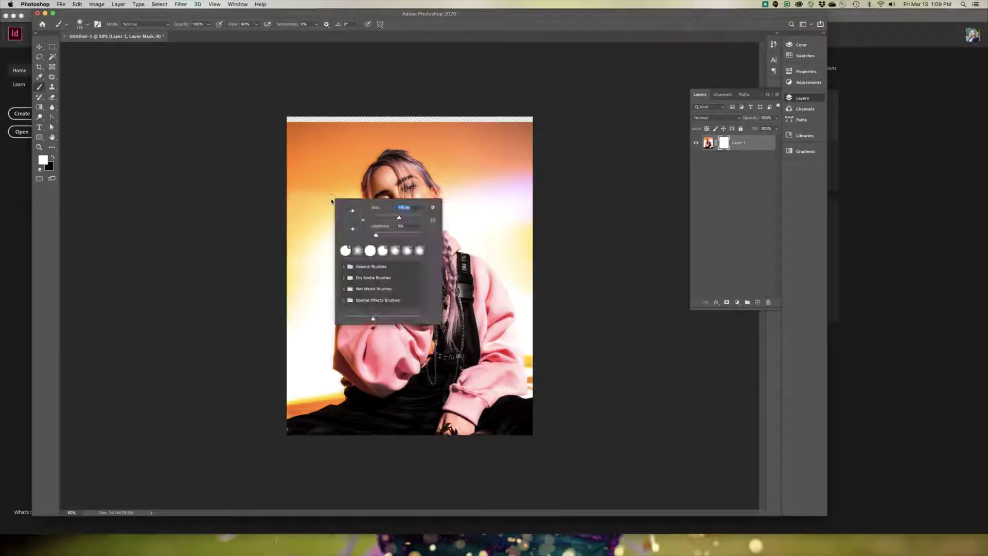
drag(402, 219, 413, 218)
click(495, 193)
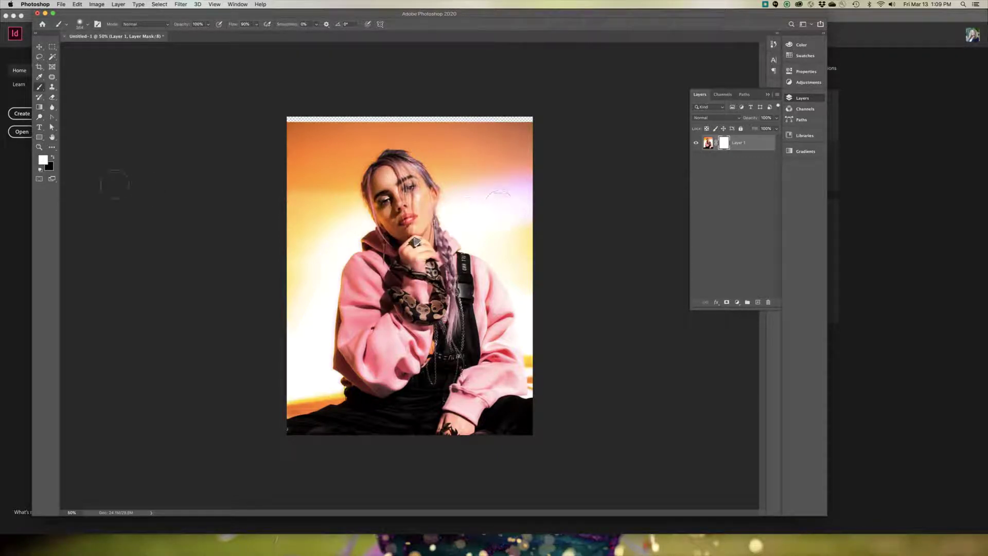
Test the mask by hiding the photo's upper-right corner with black and restoring most of it with white.
click(54, 158)
mouse_move(463, 131)
mouse_down()
mouse_move(478, 153)
mouse_move(475, 140)
mouse_move(515, 178)
mouse_move(506, 138)
mouse_move(525, 177)
mouse_move(513, 134)
mouse_move(523, 161)
mouse_move(479, 124)
mouse_up()
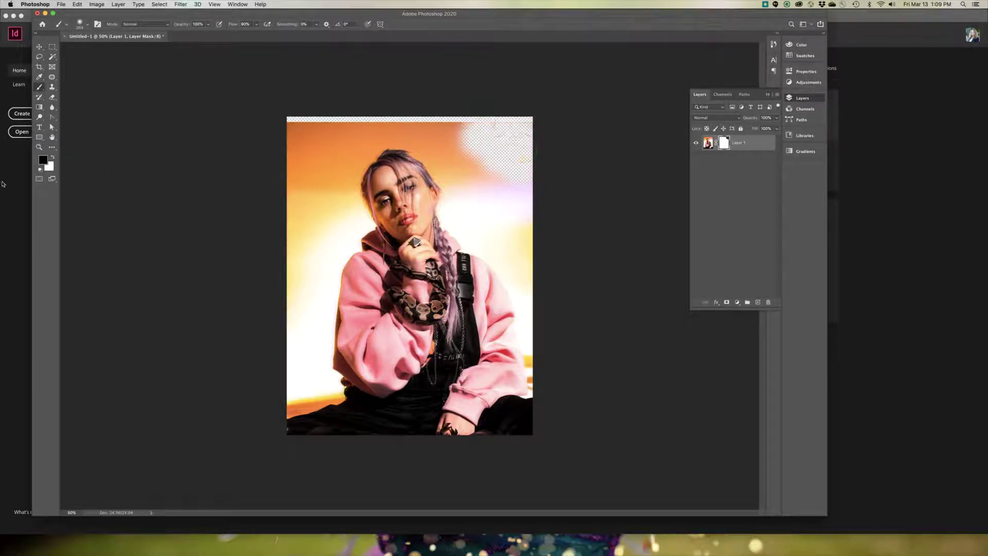
click(53, 159)
mouse_move(483, 128)
mouse_down()
mouse_move(504, 144)
mouse_move(518, 198)
mouse_move(520, 129)
mouse_move(521, 178)
mouse_up()
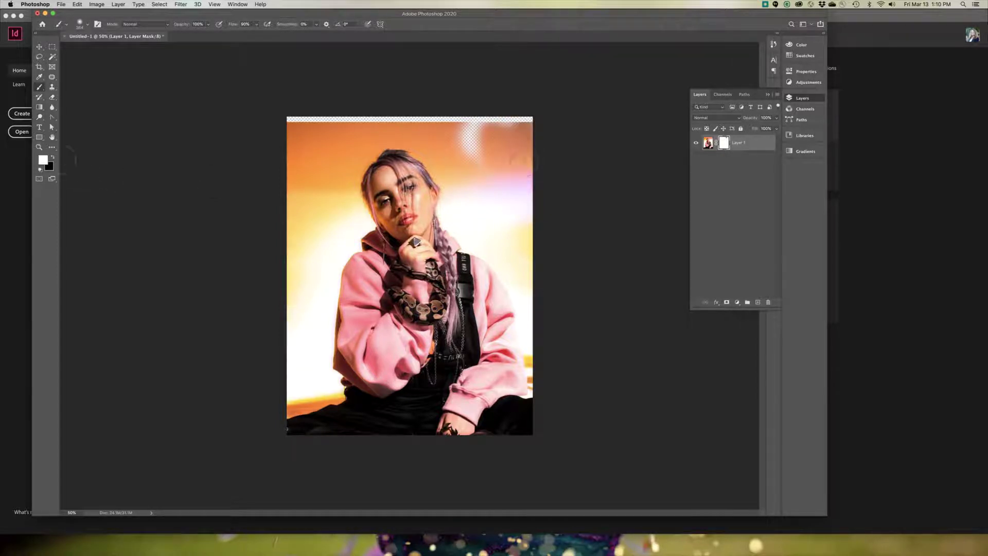
Paint black on the mask to hide the background around the figure, and restore the overpainted lower-left leg with white.
click(55, 157)
mouse_move(304, 124)
mouse_down()
mouse_move(325, 136)
mouse_move(350, 134)
mouse_move(304, 159)
mouse_move(360, 129)
mouse_move(299, 188)
mouse_up()
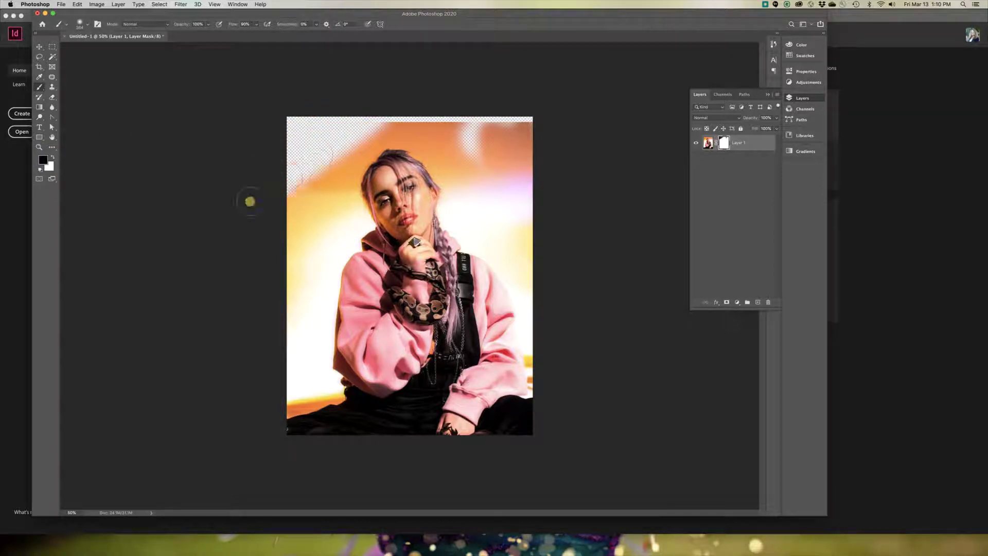
mouse_move(375, 132)
mouse_down()
mouse_move(316, 166)
mouse_move(281, 211)
mouse_up()
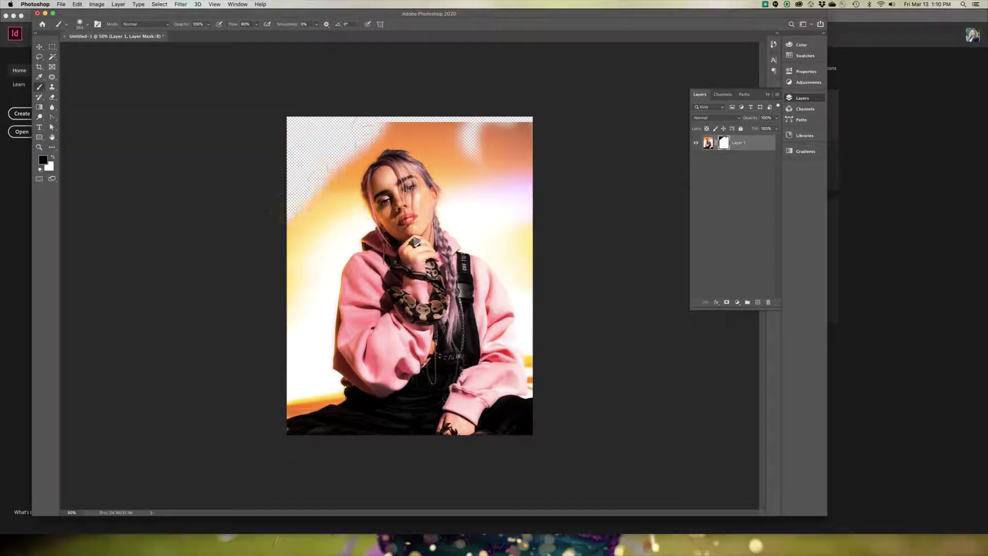
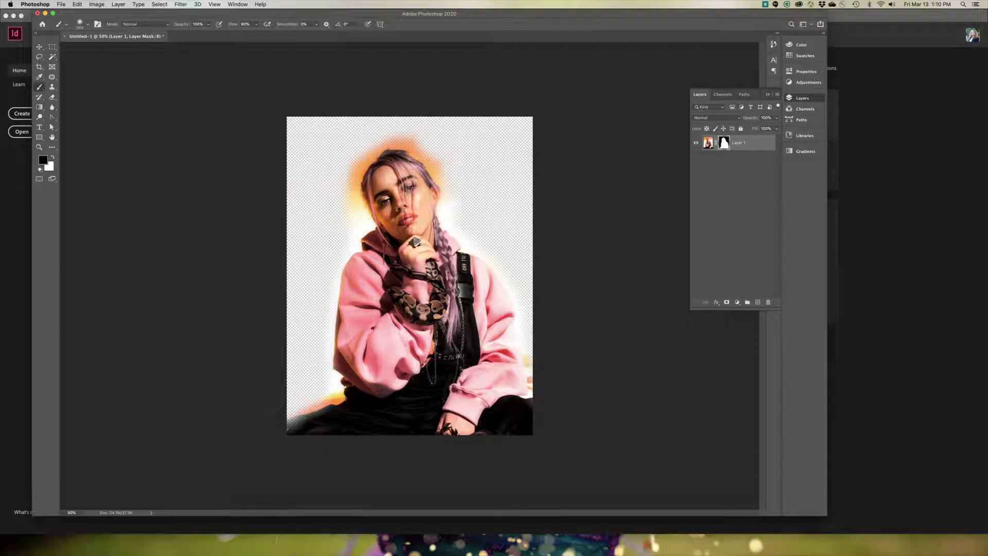
click(53, 157)
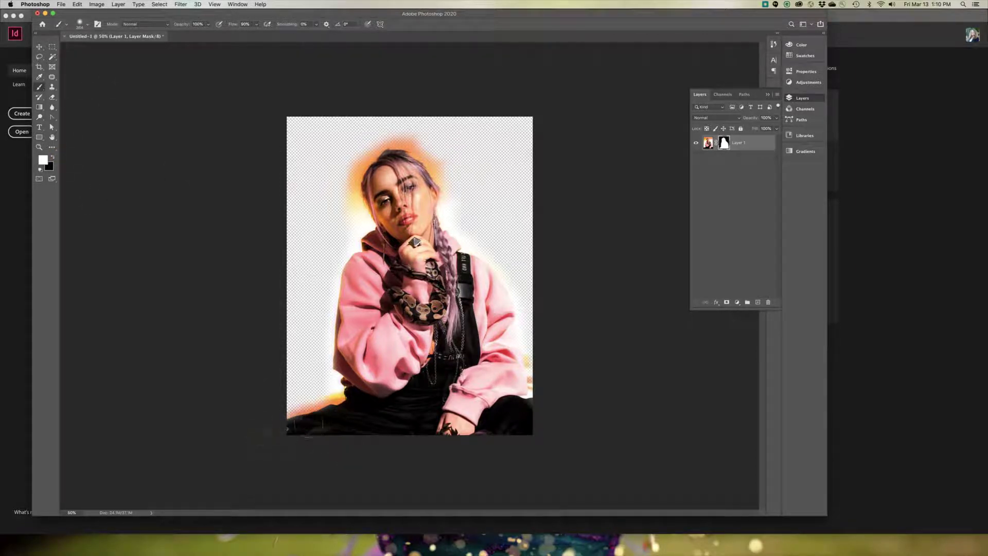
Reduce the brush size and paint black on the mask to remove the orange glow along the right side of the hair.
click(52, 157)
key(super+1)
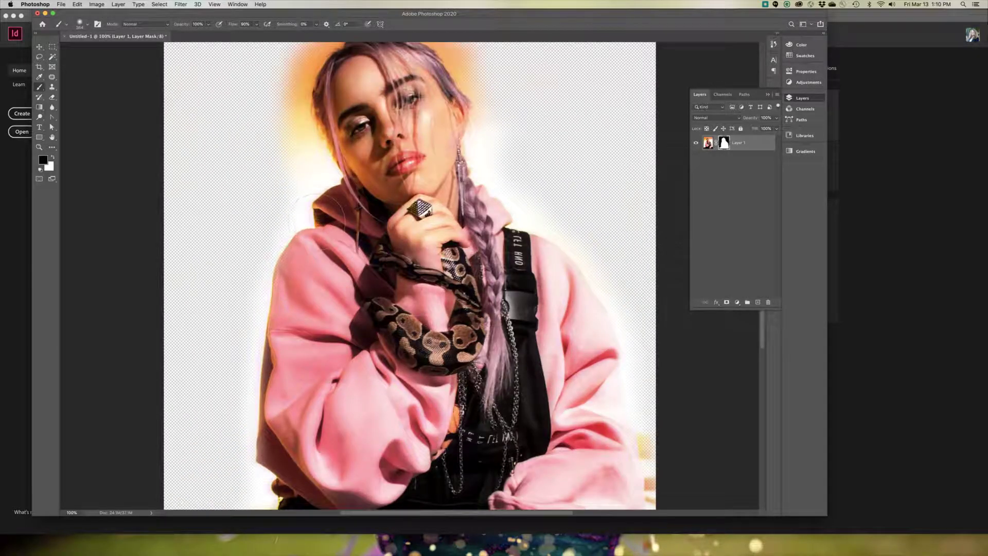
scroll(315, 216, up, 5)
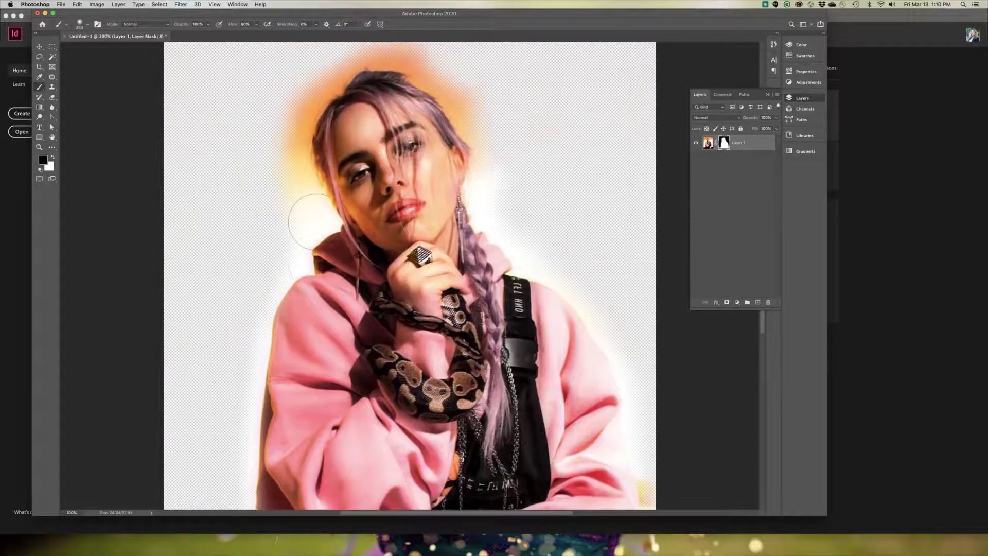
click(215, 5)
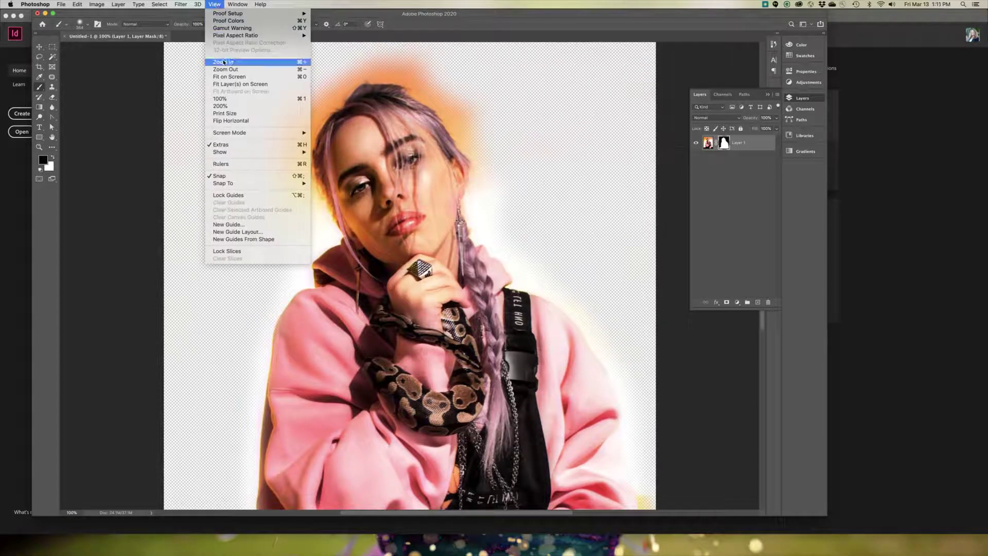
click(499, 79)
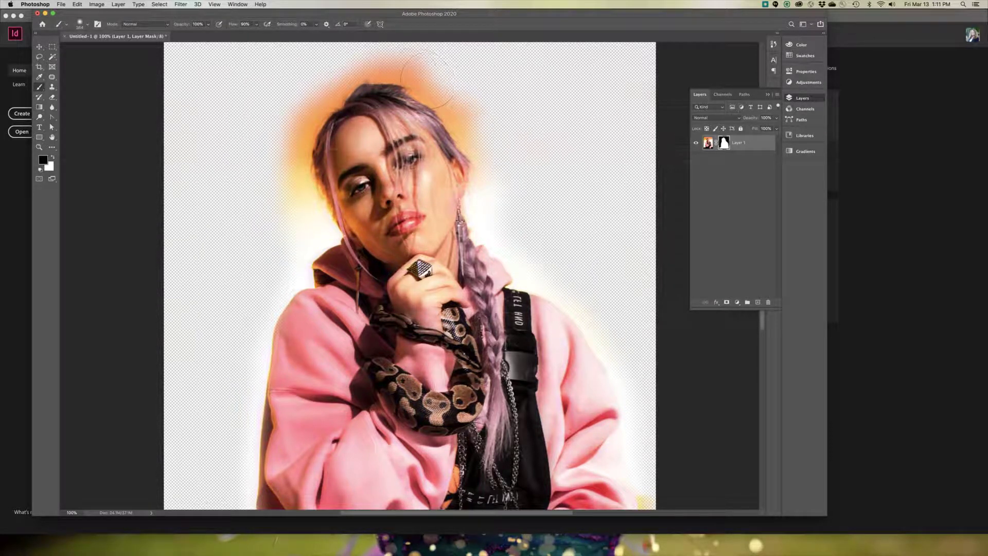
right_click(560, 118)
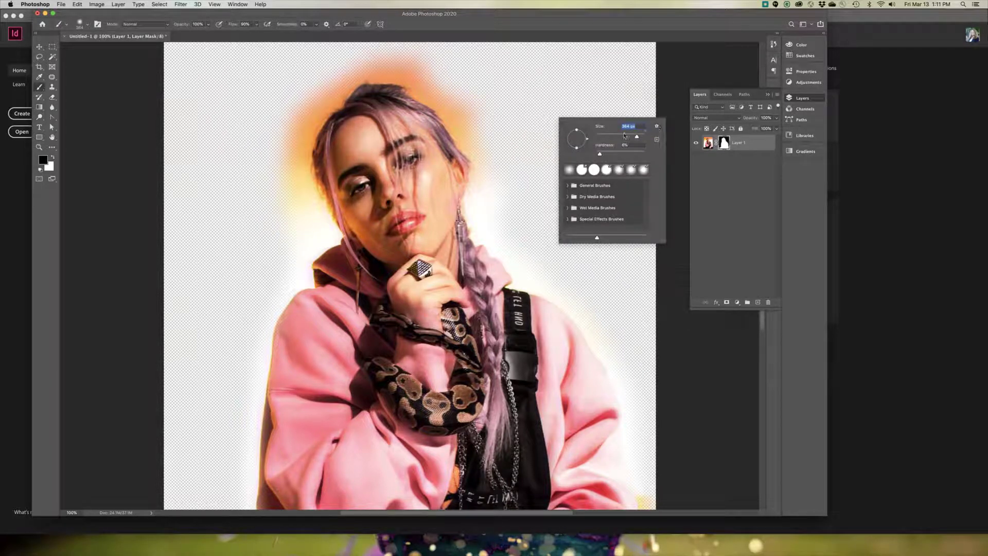
drag(614, 136, 612, 136)
click(466, 115)
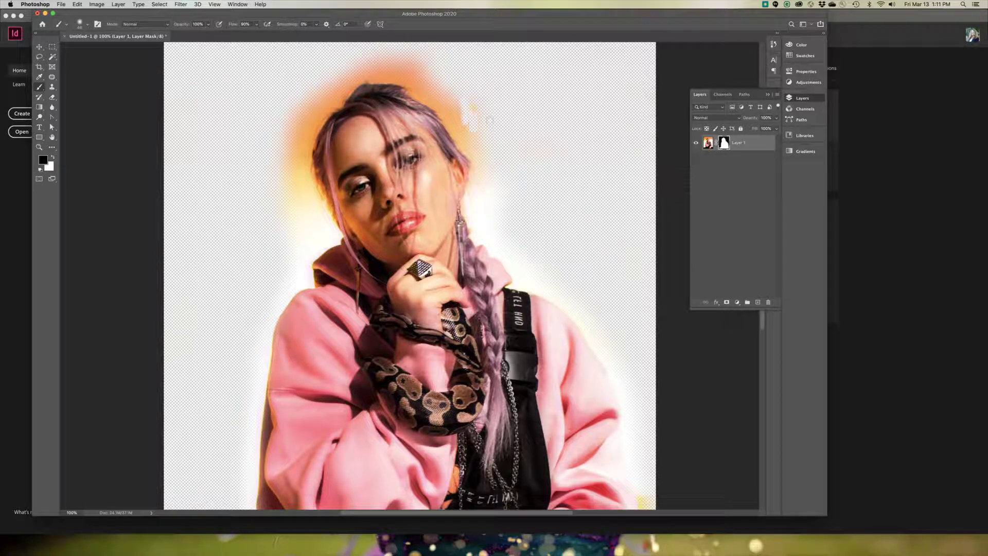
right_click(579, 132)
click(470, 126)
mouse_move(453, 103)
mouse_down()
mouse_move(459, 141)
mouse_move(478, 155)
mouse_up()
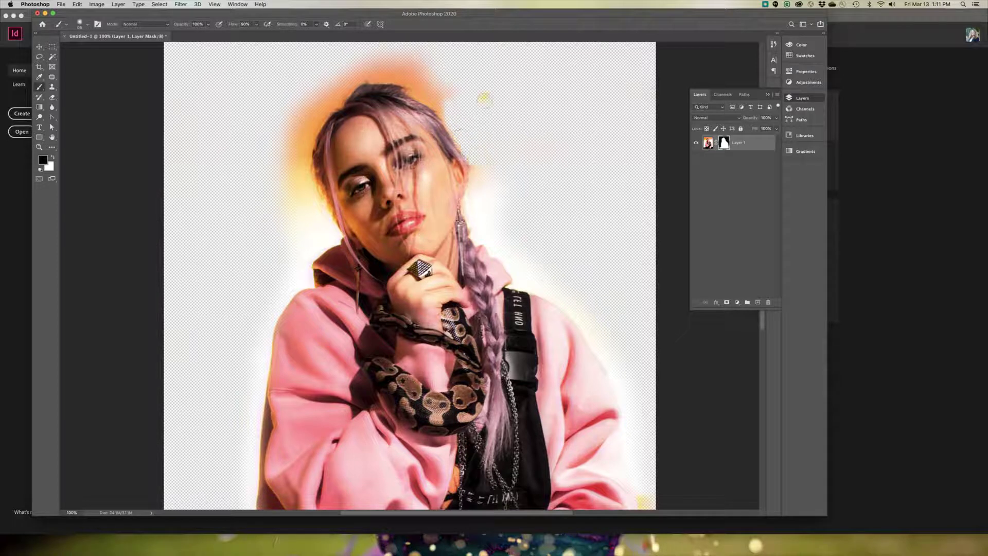
click(483, 98)
Mask out the leftover glow beside the ear and earring on the right side of the neck.
click(492, 193)
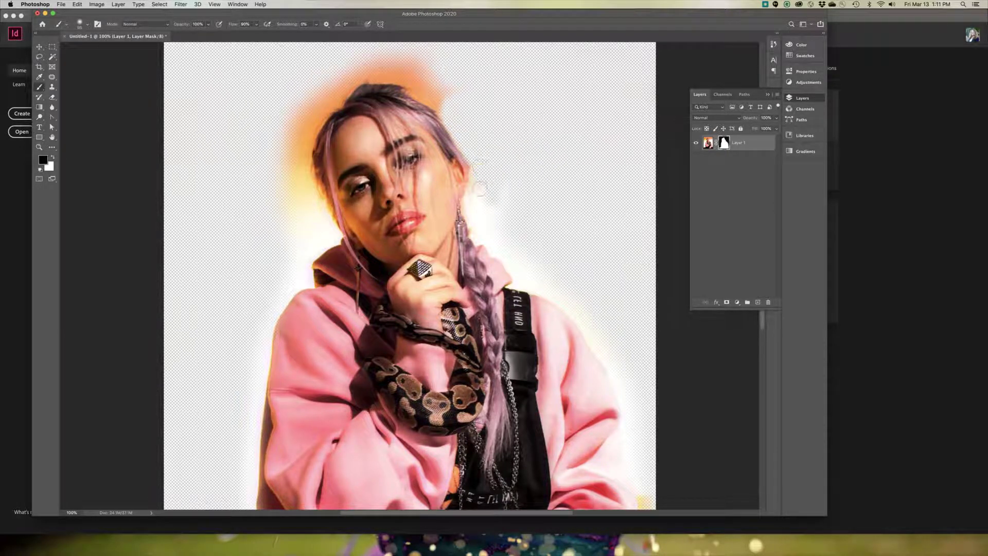
click(488, 213)
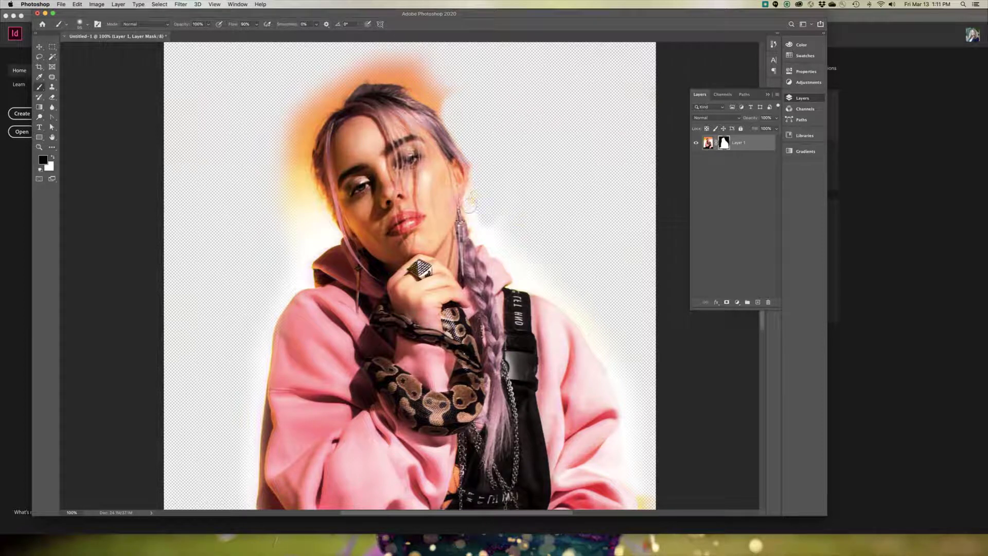
click(473, 211)
click(473, 213)
click(472, 208)
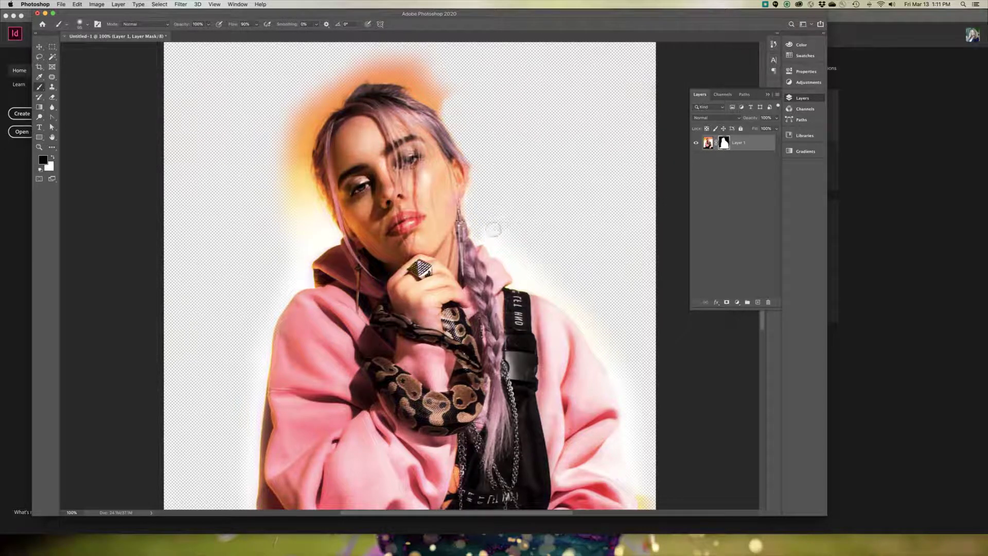
Mask out the remaining background from the braid down the right shoulder and along the sleeve to the page edge.
click(482, 236)
mouse_move(482, 235)
mouse_down()
mouse_move(548, 273)
mouse_move(507, 251)
mouse_move(516, 272)
mouse_move(586, 306)
mouse_move(519, 283)
mouse_move(567, 286)
mouse_move(613, 342)
mouse_move(599, 349)
mouse_move(572, 312)
mouse_move(605, 357)
mouse_up()
scroll(616, 373, down, 3)
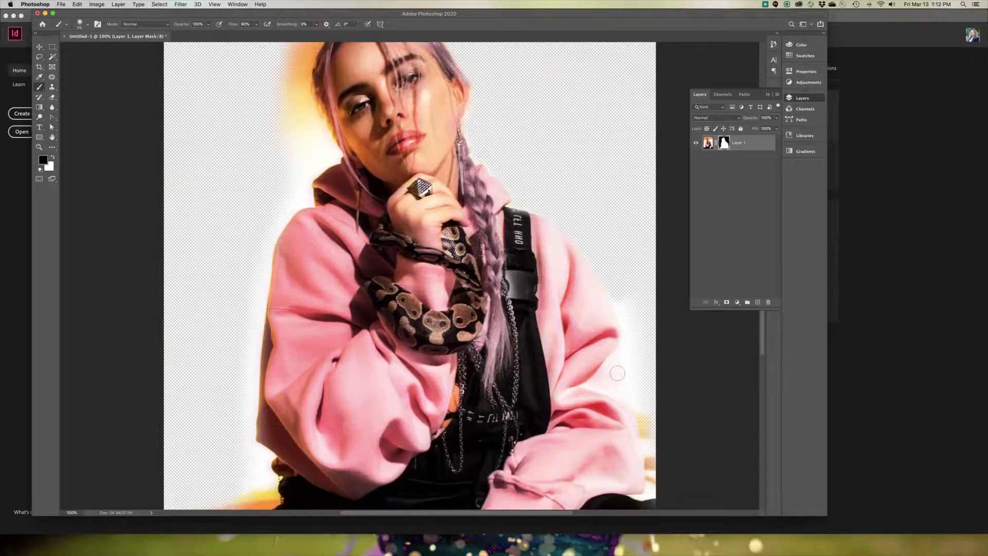
drag(620, 298, 637, 400)
drag(643, 320, 653, 483)
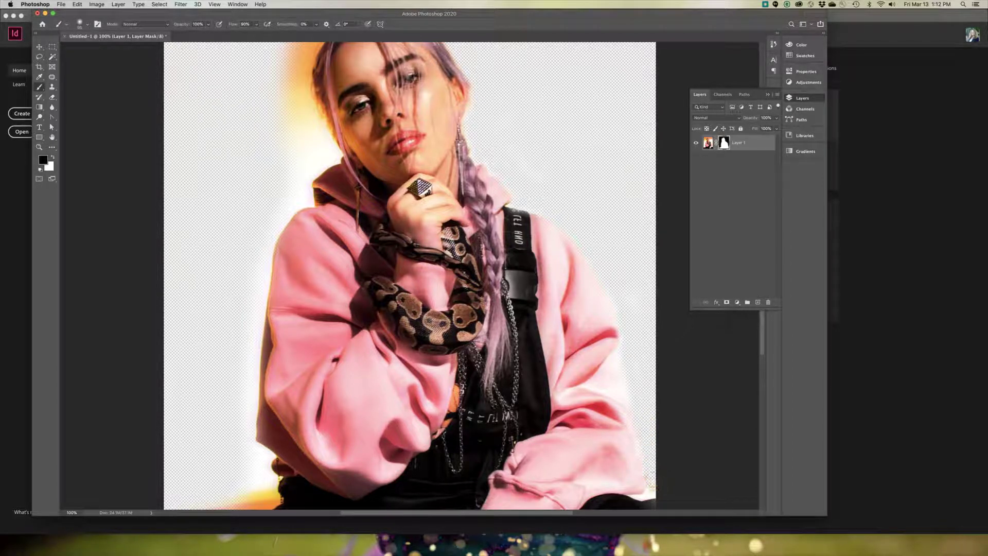
With a smaller brush, mask out the gap between the right sleeve and the black trousers, and touch up the trouser edge with white.
scroll(660, 476, down, 2)
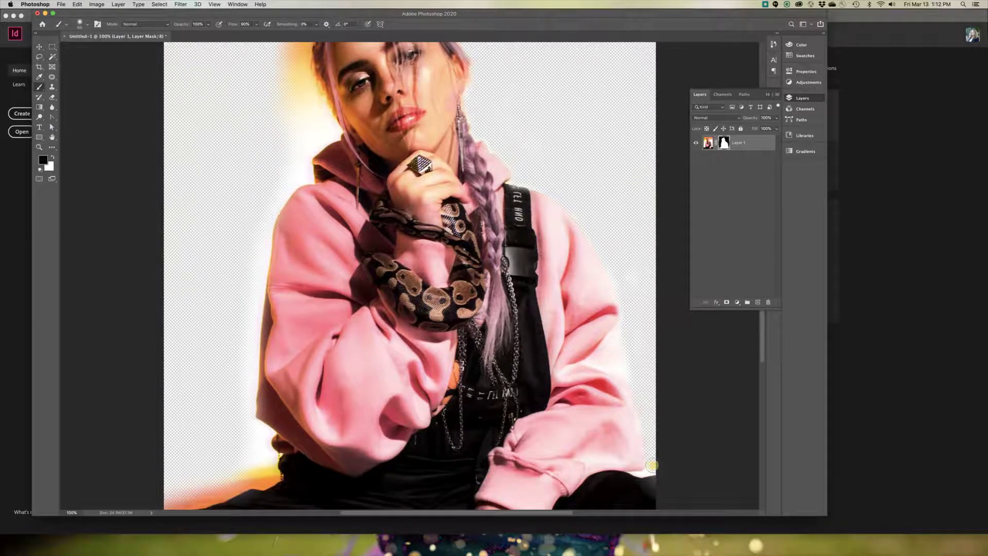
click(651, 466)
right_click(644, 431)
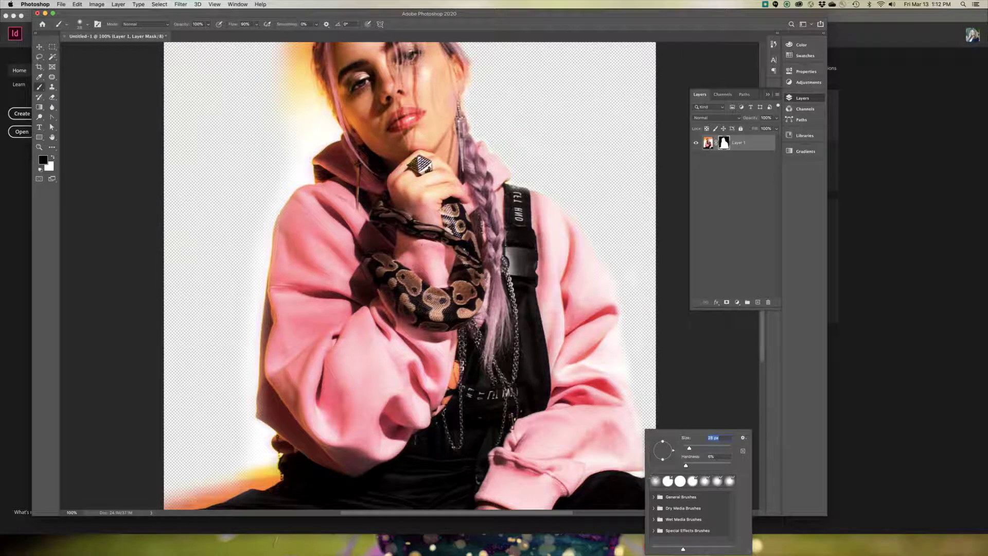
click(634, 473)
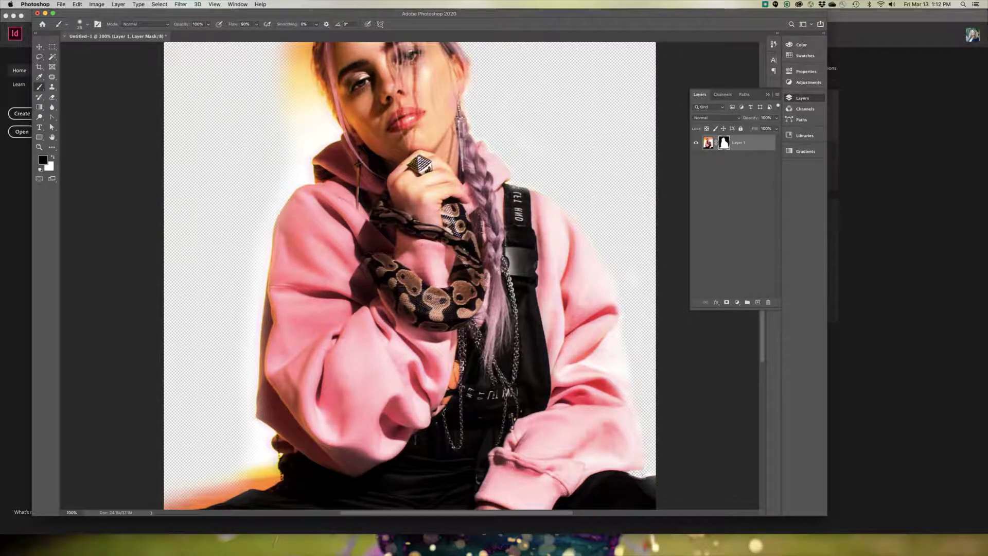
click(660, 471)
click(629, 474)
click(53, 157)
click(627, 476)
Enlarge the brush and paint black on the mask to remove the orange background above the left trouser leg.
scroll(238, 298, down, 3)
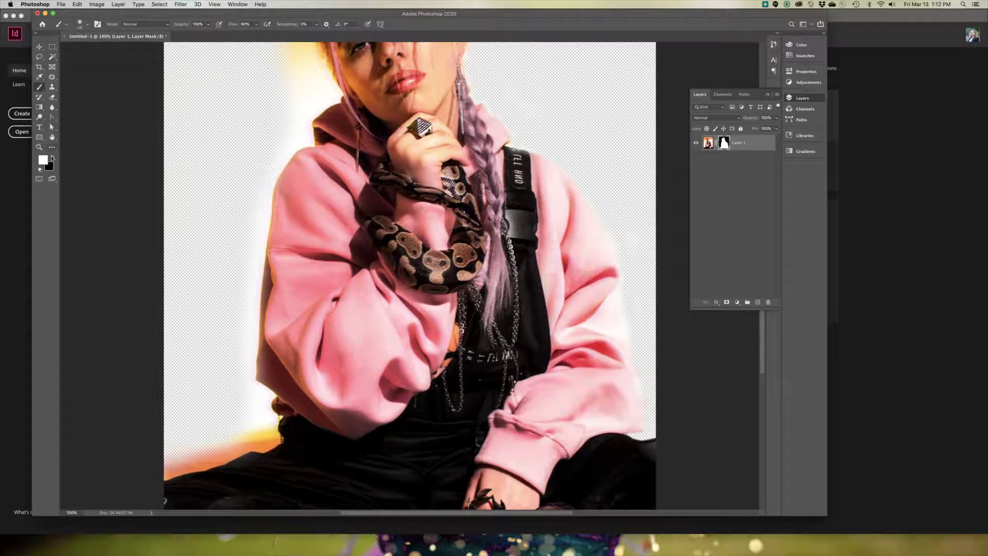
click(51, 157)
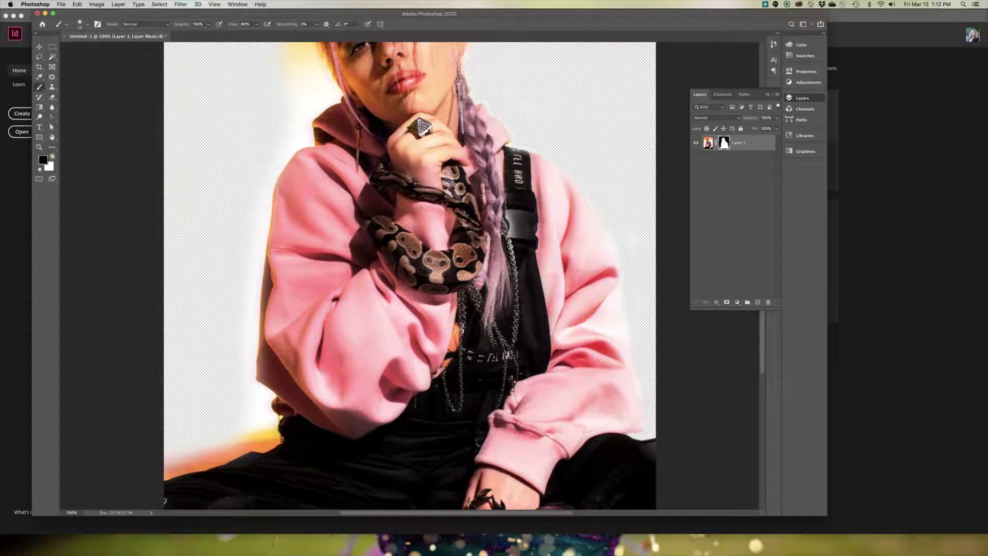
right_click(204, 443)
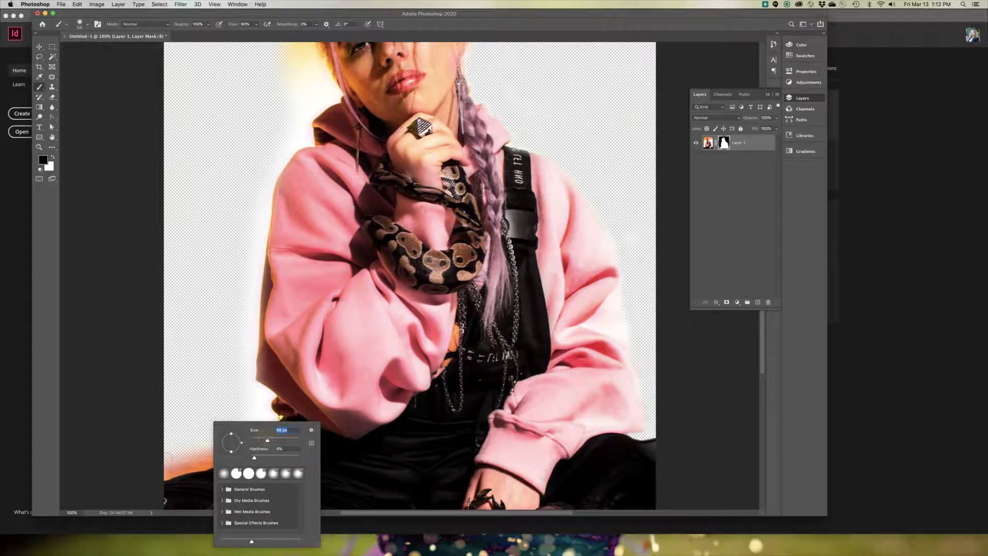
click(170, 458)
mouse_move(154, 469)
mouse_down()
mouse_move(184, 462)
mouse_move(158, 476)
mouse_move(166, 476)
mouse_move(227, 447)
mouse_move(199, 462)
mouse_up()
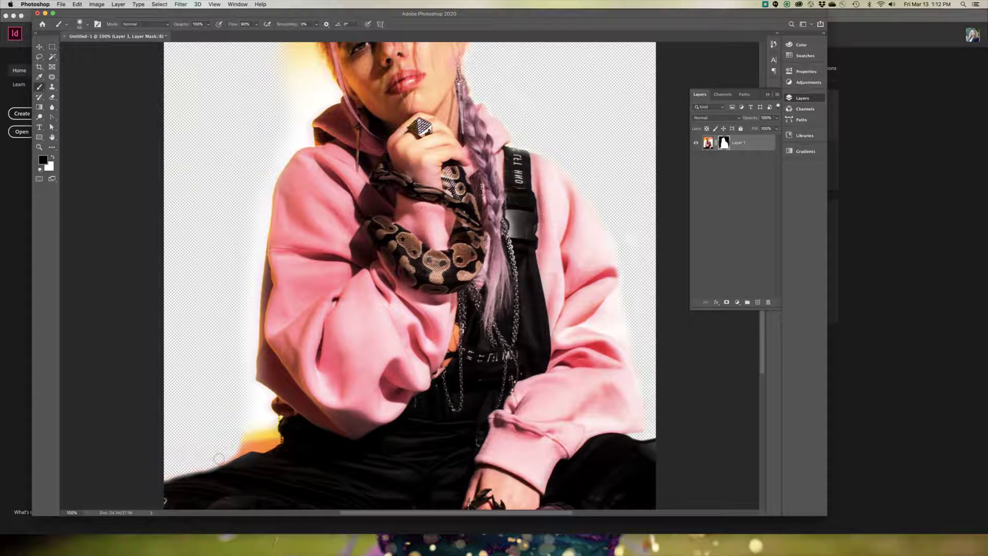
mouse_move(219, 458)
mouse_down()
mouse_move(255, 428)
mouse_move(224, 440)
mouse_move(259, 432)
mouse_move(242, 445)
mouse_move(264, 441)
mouse_move(268, 427)
mouse_move(242, 442)
mouse_move(274, 425)
mouse_move(269, 397)
mouse_move(251, 386)
mouse_move(260, 419)
mouse_move(236, 417)
mouse_move(252, 421)
mouse_move(237, 449)
mouse_up()
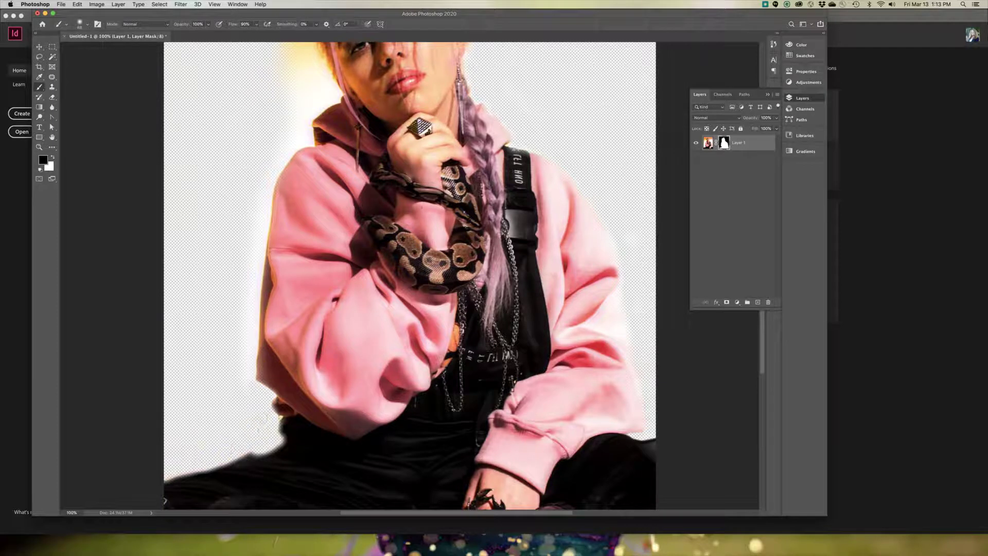
Set the brush hardness to 42% and paint white along the left trouser leg to restore its upper edge, then return to black.
right_click(261, 434)
drag(304, 465, 320, 465)
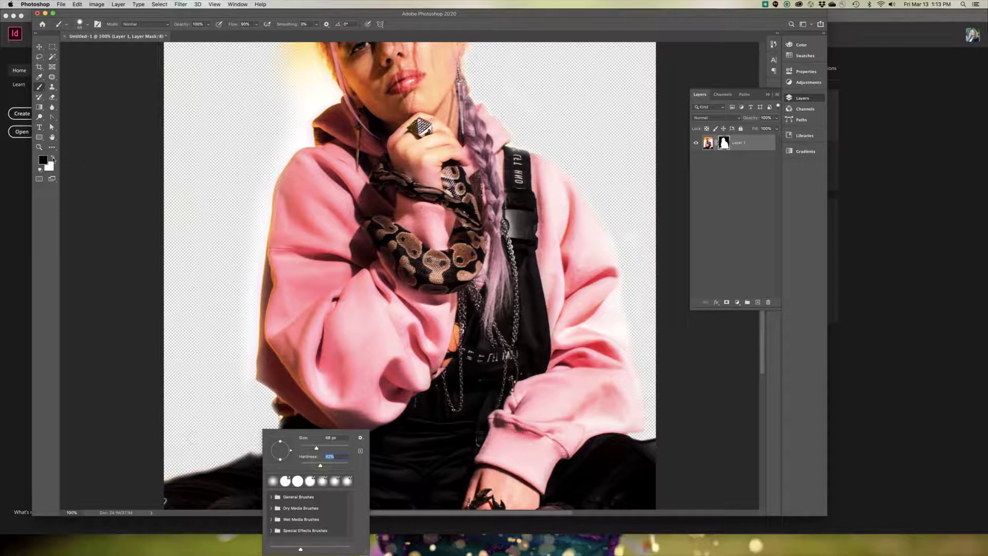
click(53, 158)
mouse_move(184, 467)
mouse_down()
mouse_move(162, 483)
mouse_move(262, 458)
mouse_move(252, 459)
mouse_move(290, 438)
mouse_move(264, 455)
mouse_up()
click(53, 157)
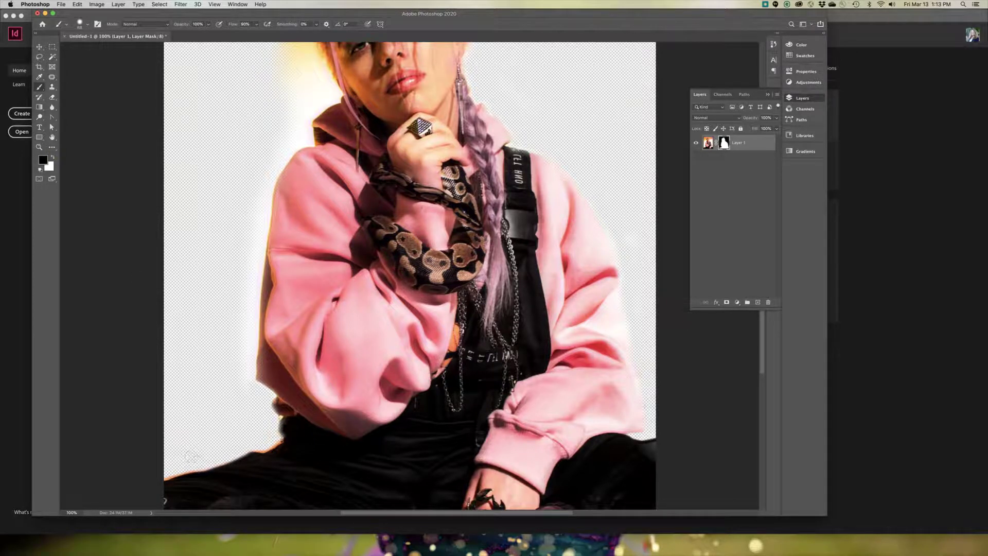
At 300% zoom, set the brush hardness to 100% and mask out the orange fringe along the outer left trouser leg.
key(super+plus)
key(super+plus)
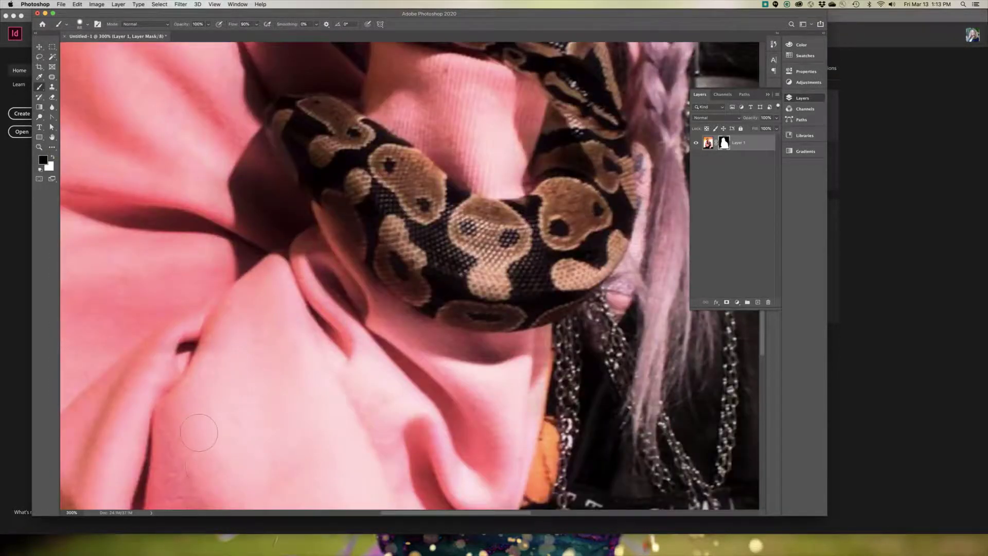
scroll(200, 433, down, 1)
scroll(199, 433, down, 5)
scroll(199, 433, left, 8)
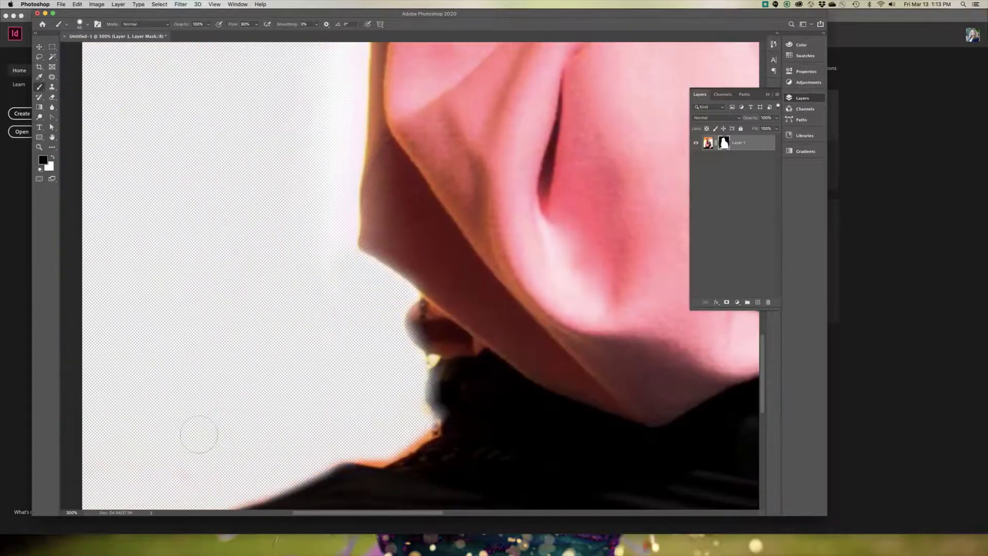
scroll(199, 434, down, 1)
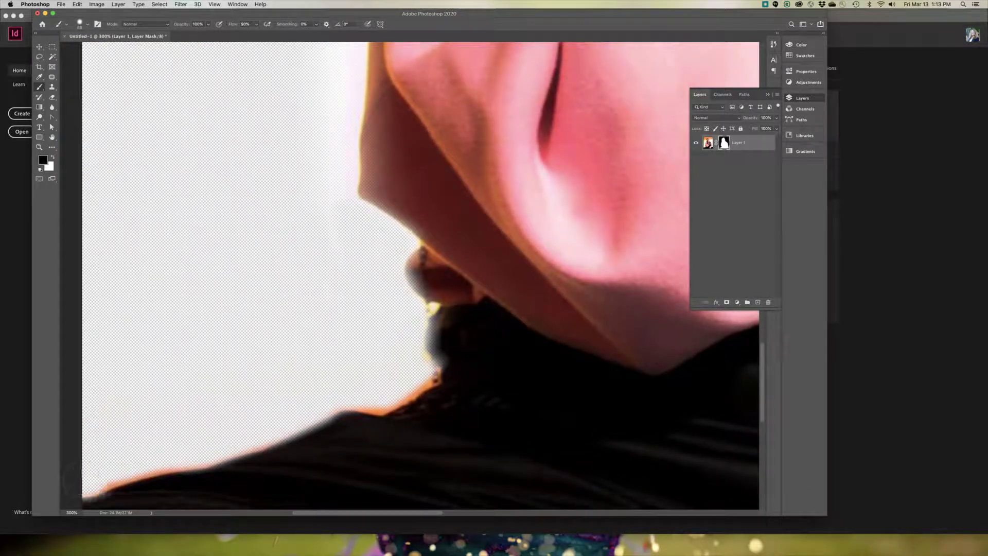
right_click(170, 428)
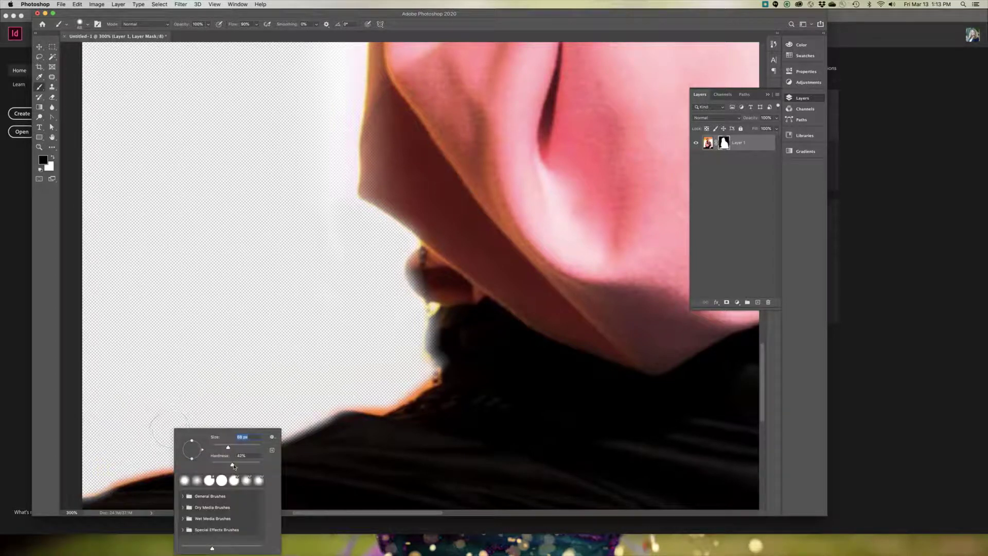
key(Return)
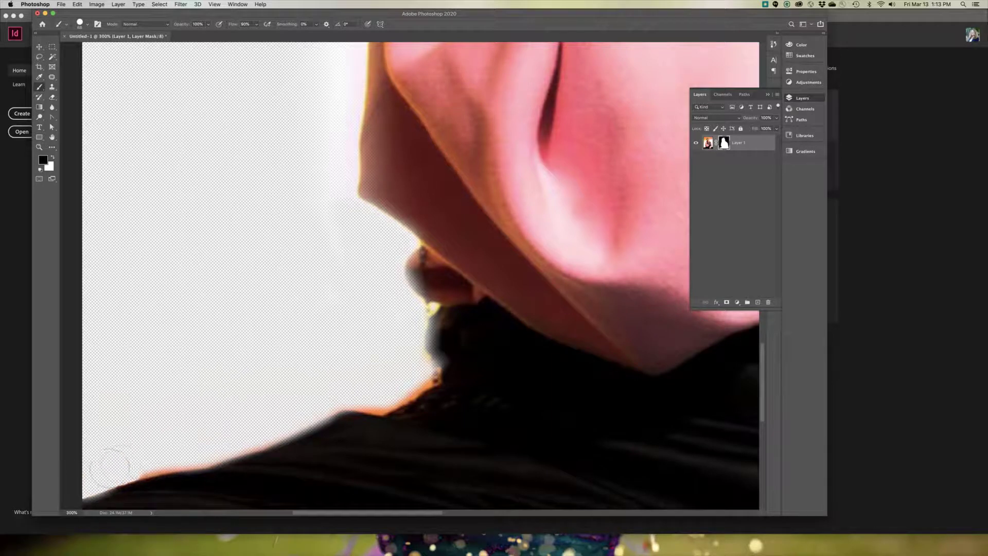
drag(112, 467, 216, 441)
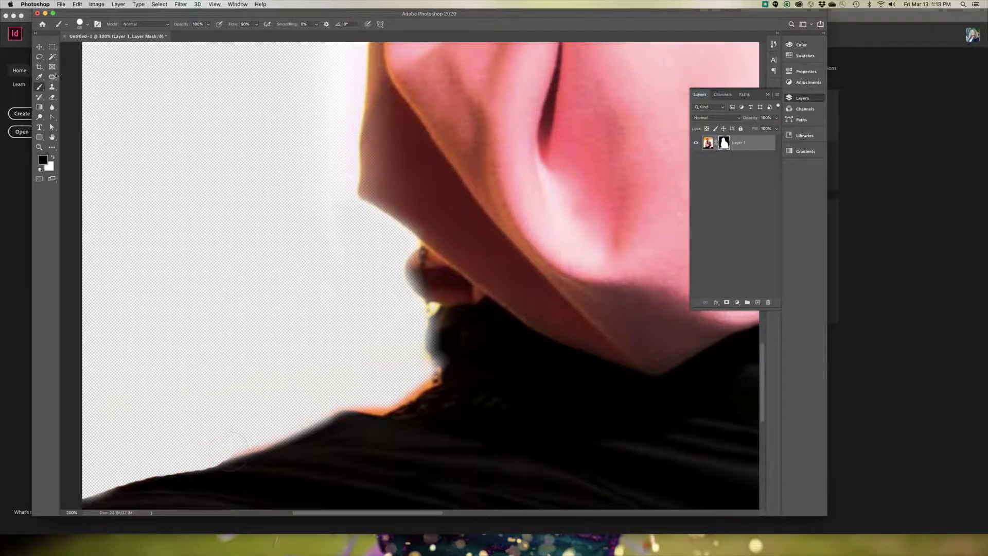
Outline the leftover background with the Polygonal Lasso, following the left trouser edge and waist up to the elbow and back to the page edge.
click(39, 56)
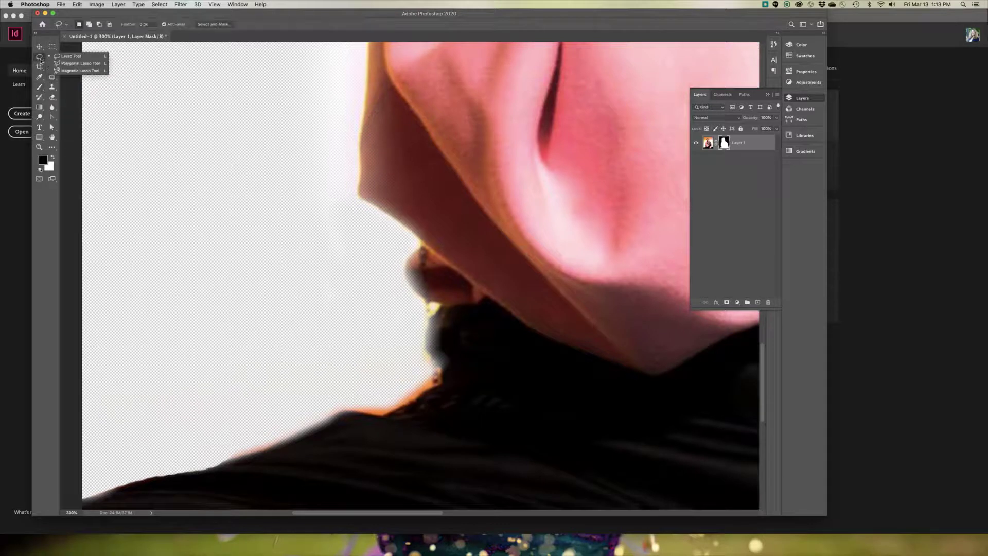
click(70, 64)
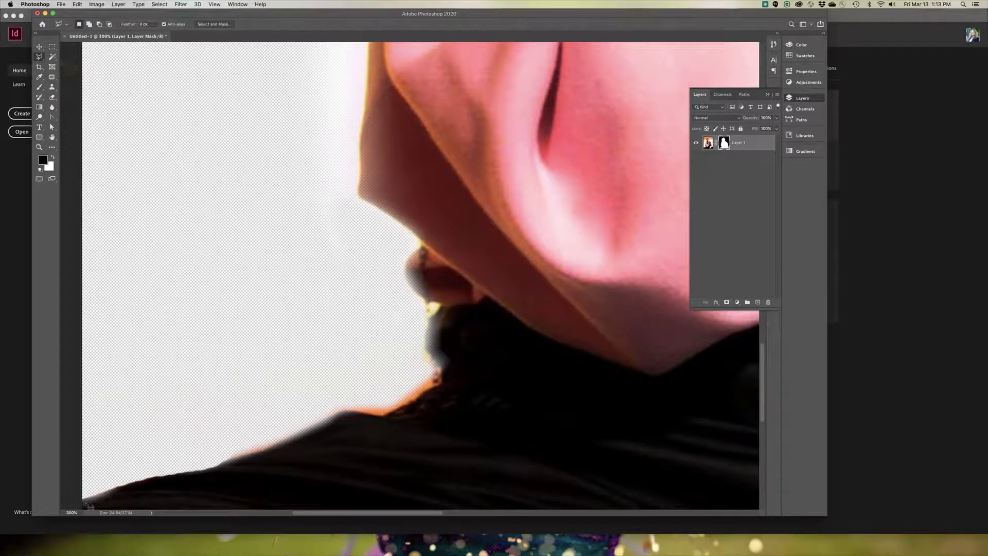
click(83, 503)
click(126, 484)
click(149, 482)
click(216, 471)
click(240, 462)
click(277, 444)
click(381, 416)
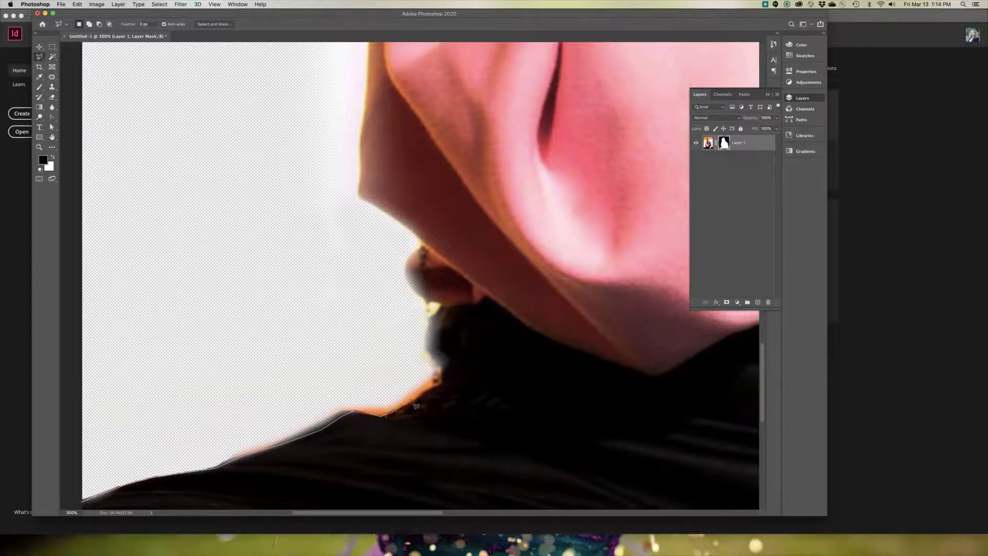
click(415, 400)
click(443, 382)
click(444, 367)
click(438, 342)
click(445, 305)
click(423, 278)
click(360, 194)
click(81, 448)
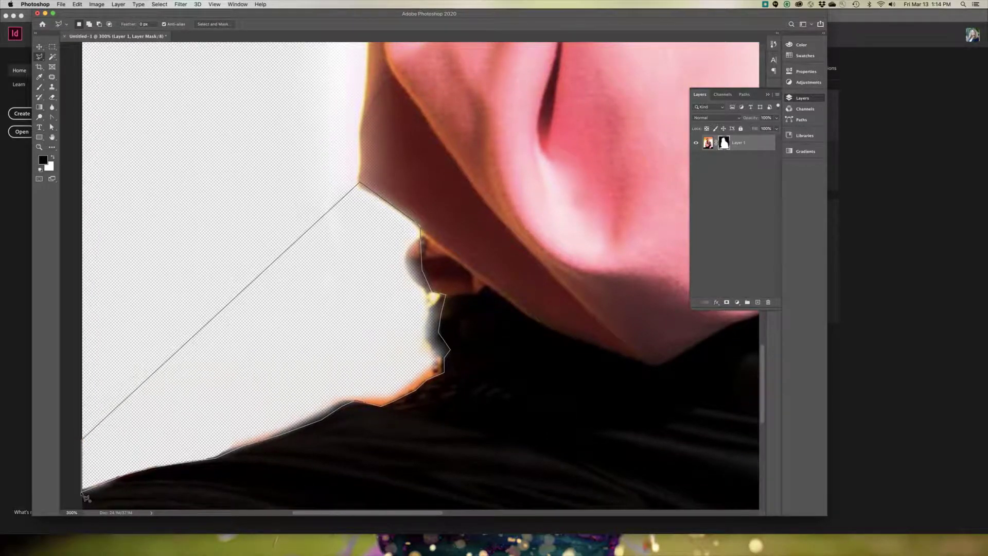
click(83, 493)
Brush black over the mask inside the selection to remove the fringe between trousers and elbow, and deselect.
click(39, 87)
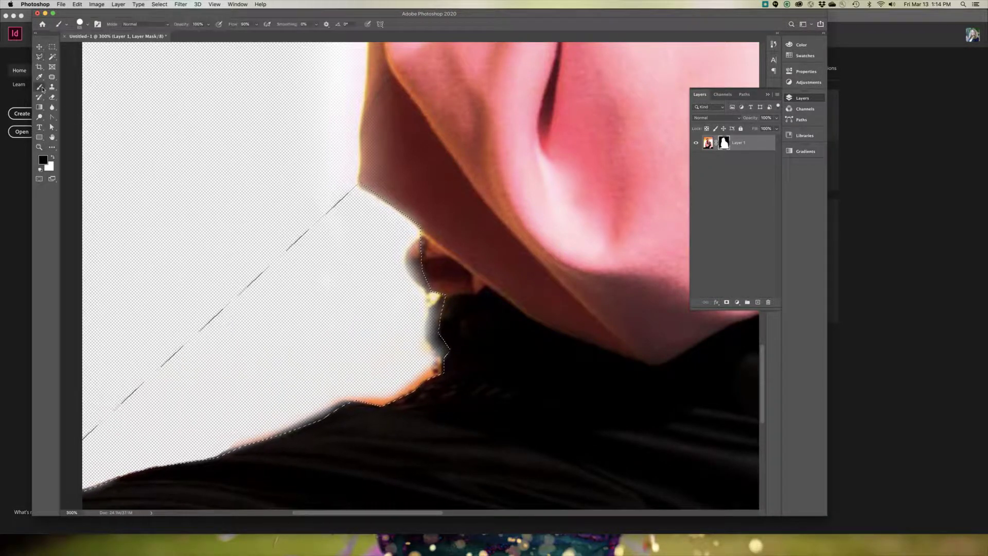
mouse_move(163, 454)
mouse_down()
mouse_move(380, 389)
mouse_move(344, 397)
mouse_move(411, 291)
mouse_move(415, 351)
mouse_move(422, 297)
mouse_move(434, 350)
mouse_move(422, 275)
mouse_move(433, 333)
mouse_move(343, 178)
mouse_move(400, 220)
mouse_move(381, 191)
mouse_up()
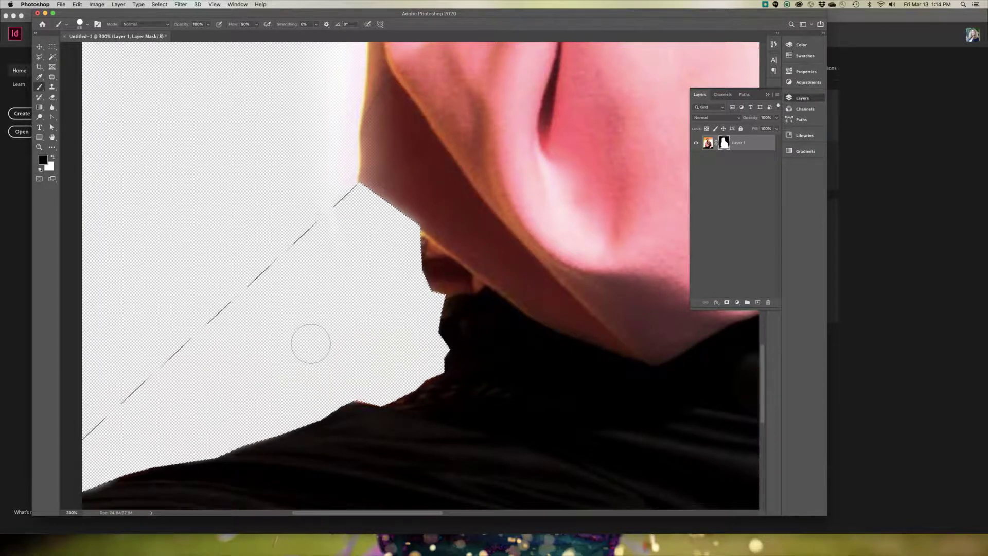
key(super+d)
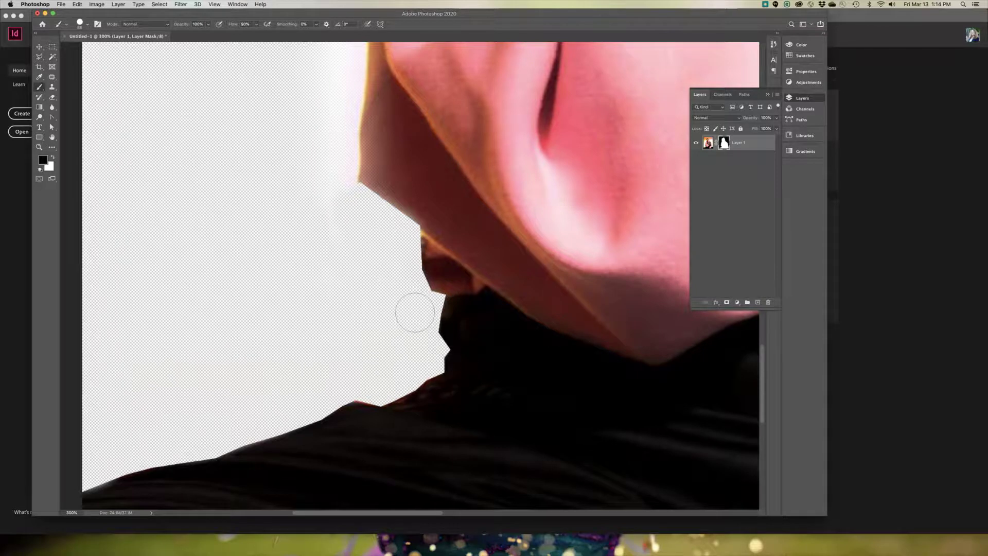
Mask out the white glow beside the left elbow and lower sleeve.
scroll(415, 312, up, 5)
mouse_move(341, 242)
mouse_down()
mouse_move(335, 222)
mouse_move(342, 305)
mouse_up()
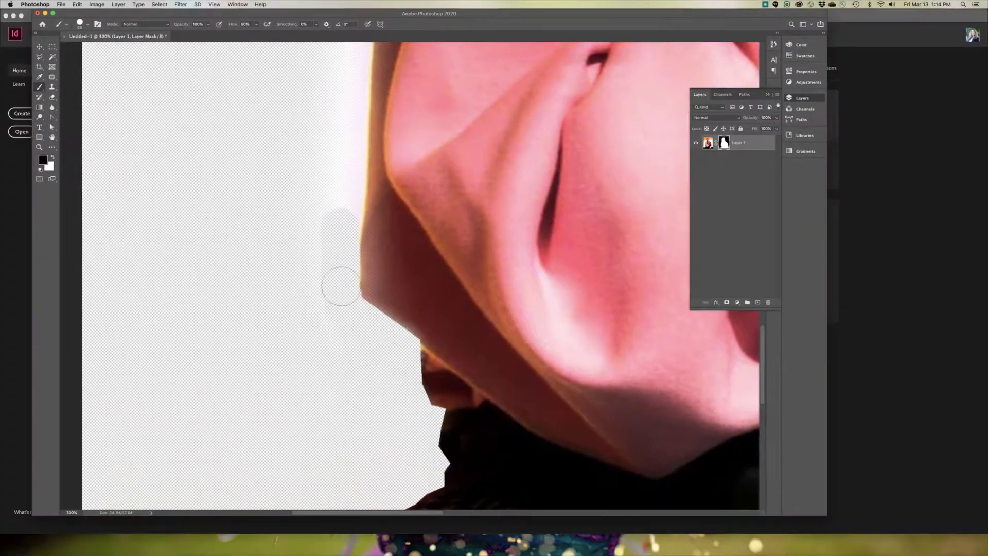
scroll(324, 171, up, 5)
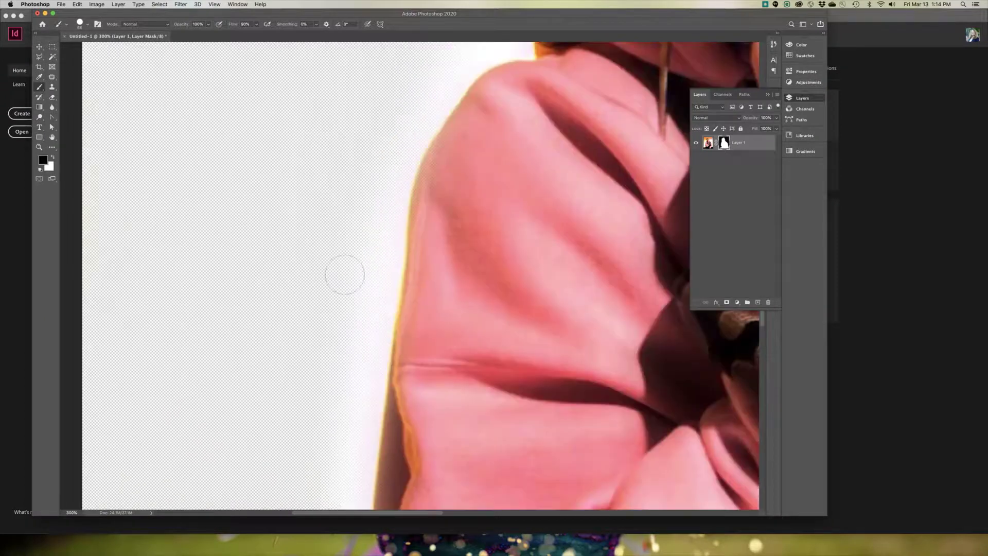
scroll(345, 274, up, 5)
drag(340, 261, 335, 360)
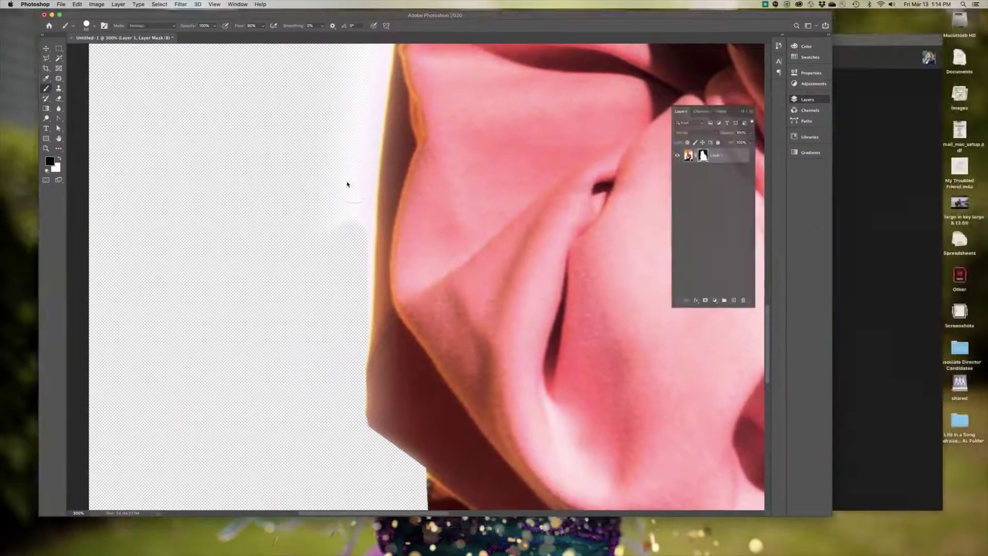
mouse_move(347, 184)
mouse_down()
mouse_move(342, 226)
mouse_move(346, 172)
mouse_move(338, 194)
mouse_move(348, 281)
mouse_up()
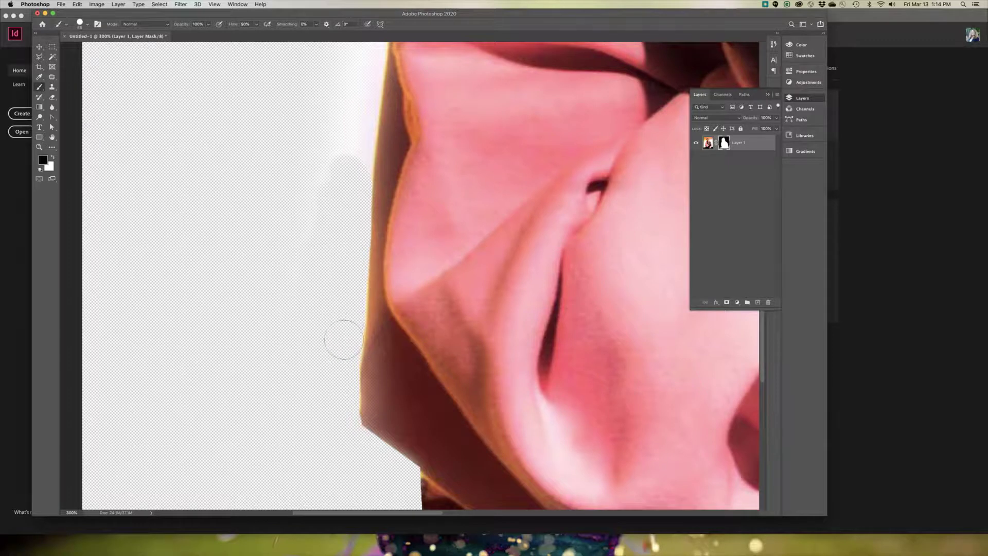
Continue masking out the white glow upward along the middle of the left sleeve.
scroll(324, 196, up, 5)
drag(356, 148, 350, 300)
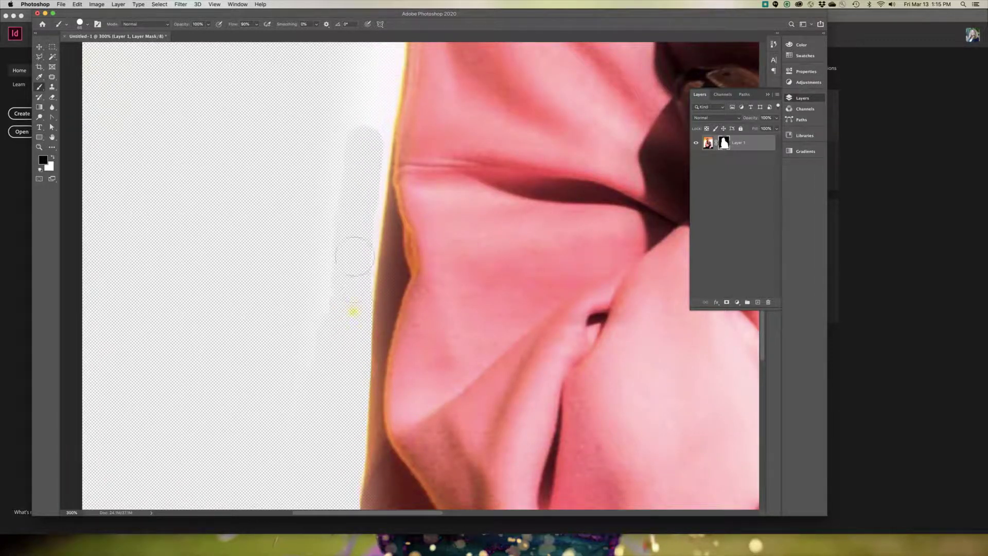
drag(364, 150, 367, 179)
mouse_move(361, 229)
mouse_down()
mouse_move(351, 291)
mouse_move(339, 92)
mouse_move(335, 274)
mouse_move(335, 238)
mouse_move(305, 343)
mouse_up()
Mask out the glow along the left upper arm up to the curve of the shoulder.
scroll(293, 208, up, 5)
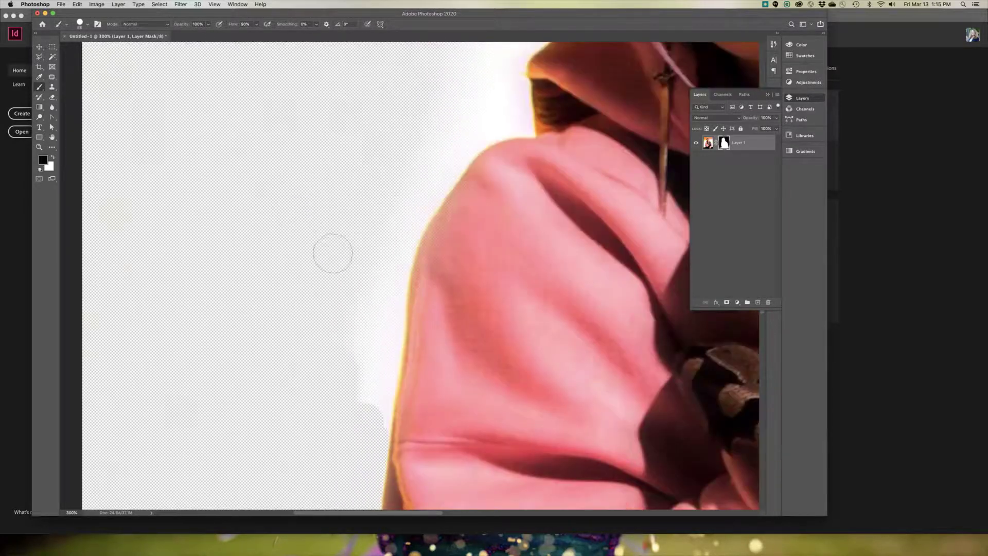
mouse_move(352, 385)
mouse_down()
mouse_move(370, 375)
mouse_move(372, 388)
mouse_move(385, 348)
mouse_move(371, 415)
mouse_up()
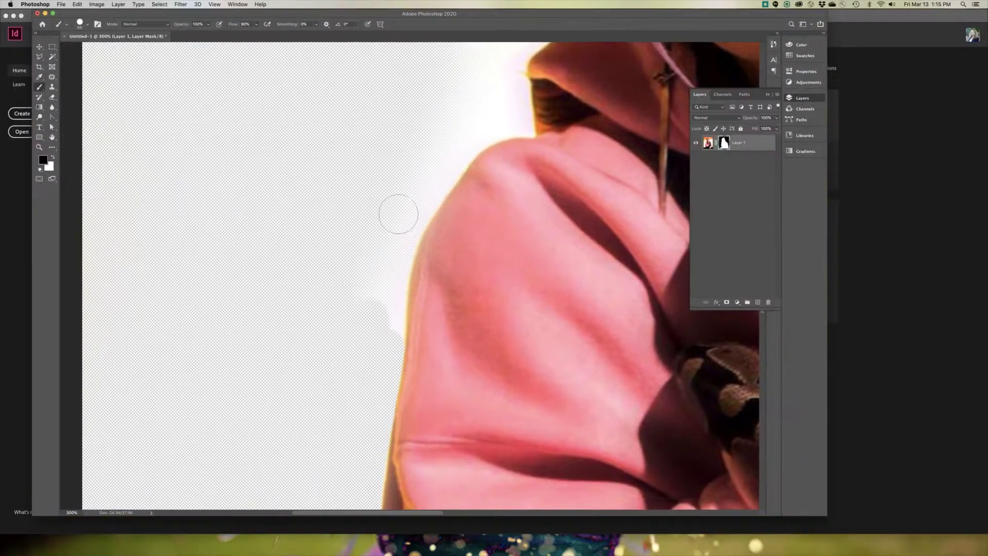
mouse_move(461, 223)
mouse_down()
mouse_move(475, 211)
mouse_move(455, 305)
mouse_up()
mouse_move(391, 294)
mouse_down()
mouse_move(383, 355)
mouse_move(381, 185)
mouse_move(376, 256)
mouse_up()
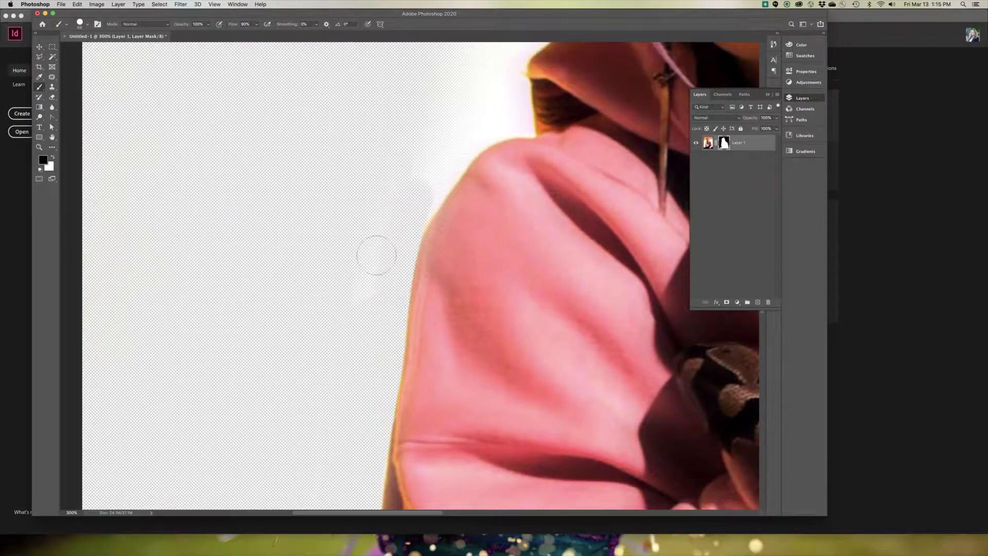
Mask out the white background above the left shoulder, working toward the hood.
mouse_move(366, 211)
mouse_down()
mouse_move(431, 153)
mouse_move(458, 149)
mouse_move(421, 204)
mouse_move(470, 92)
mouse_move(384, 169)
mouse_move(439, 145)
mouse_move(481, 104)
mouse_up()
scroll(473, 108, up, 5)
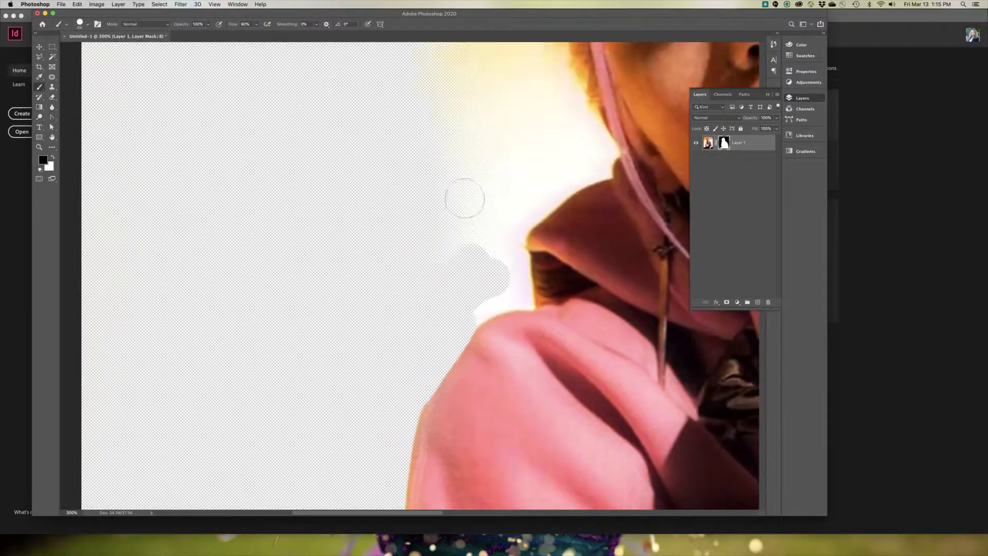
mouse_move(465, 198)
mouse_down()
mouse_move(456, 224)
mouse_move(470, 286)
mouse_up()
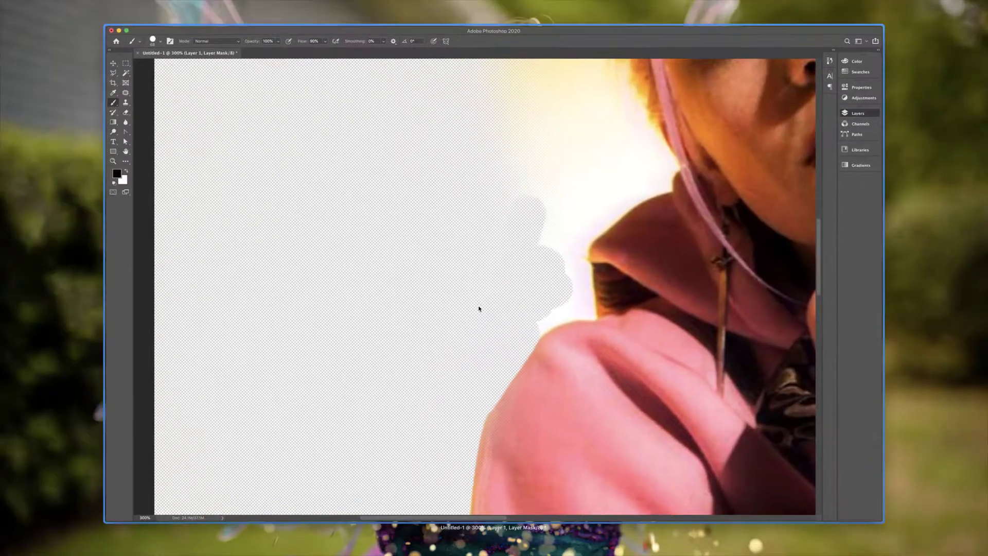
mouse_move(477, 308)
mouse_down()
mouse_move(476, 291)
mouse_move(489, 289)
mouse_move(475, 306)
mouse_move(485, 289)
mouse_move(501, 292)
mouse_up()
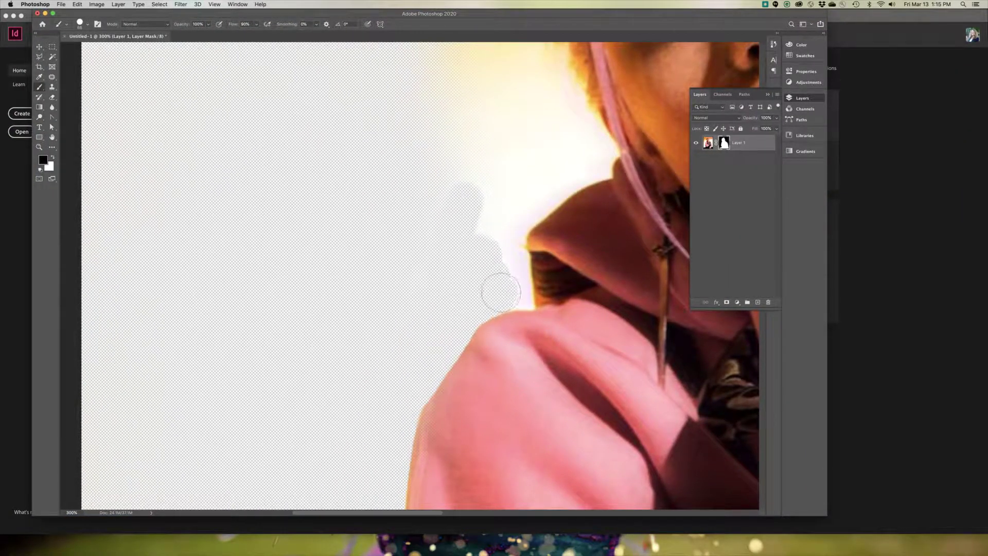
Mask out the white glow along the hood's left edge up to the hair beside the jaw, using a smaller brush.
right_click(497, 287)
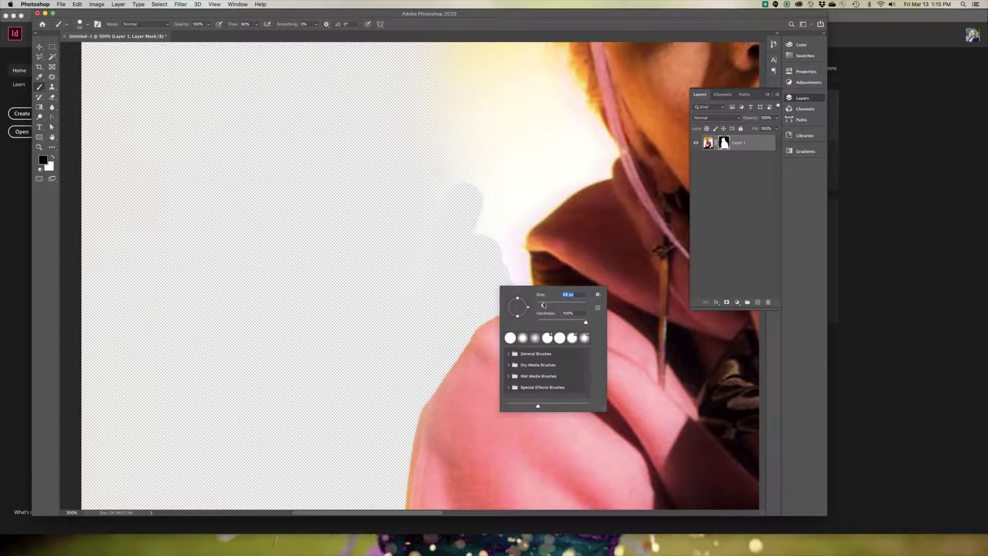
mouse_move(516, 264)
mouse_down()
mouse_move(527, 302)
mouse_move(499, 307)
mouse_move(509, 231)
mouse_move(498, 270)
mouse_move(514, 218)
mouse_move(516, 245)
mouse_move(452, 211)
mouse_move(486, 210)
mouse_move(511, 182)
mouse_move(500, 222)
mouse_up()
scroll(485, 224, up, 5)
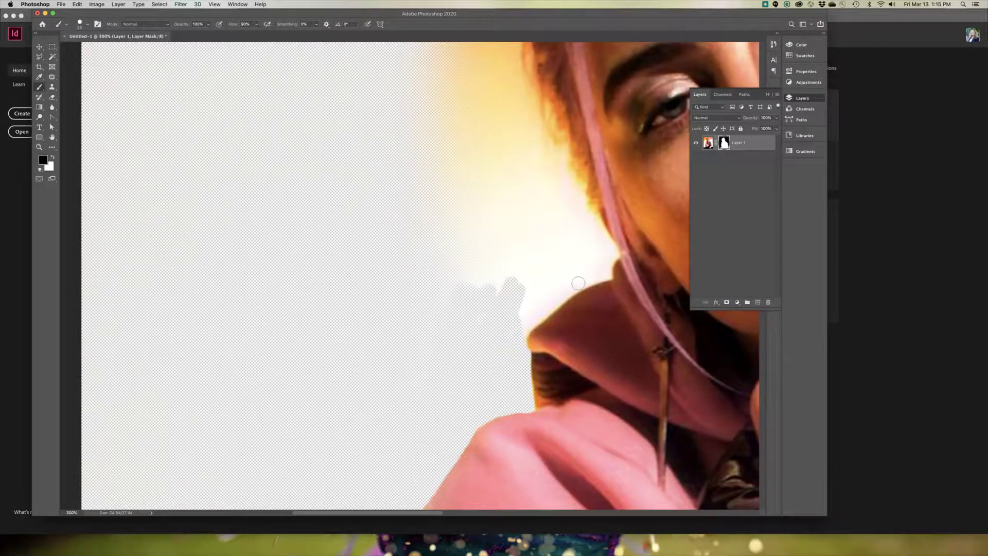
mouse_move(577, 282)
mouse_down()
mouse_move(541, 308)
mouse_move(520, 340)
mouse_move(556, 298)
mouse_move(600, 269)
mouse_up()
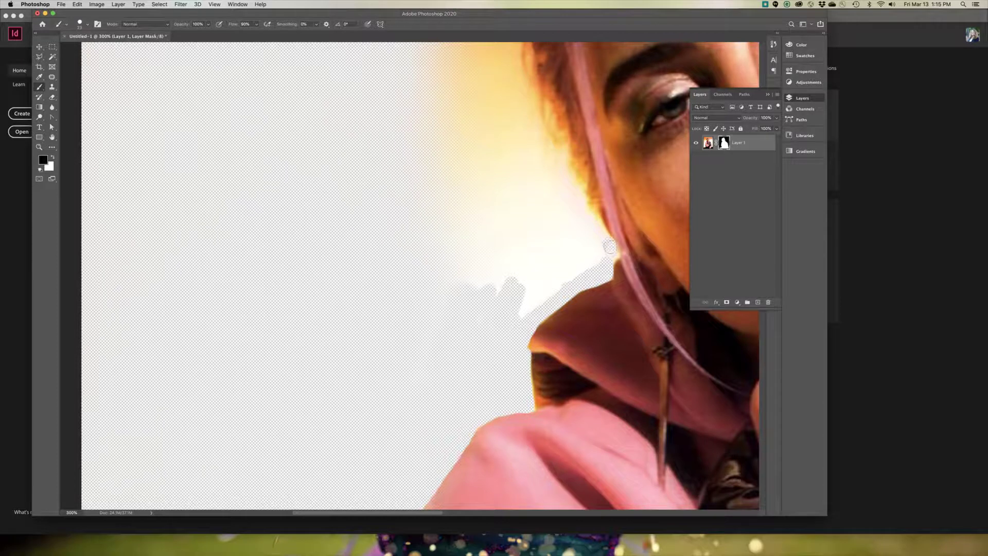
mouse_move(606, 243)
mouse_down()
mouse_move(572, 204)
mouse_move(560, 220)
mouse_move(566, 268)
mouse_up()
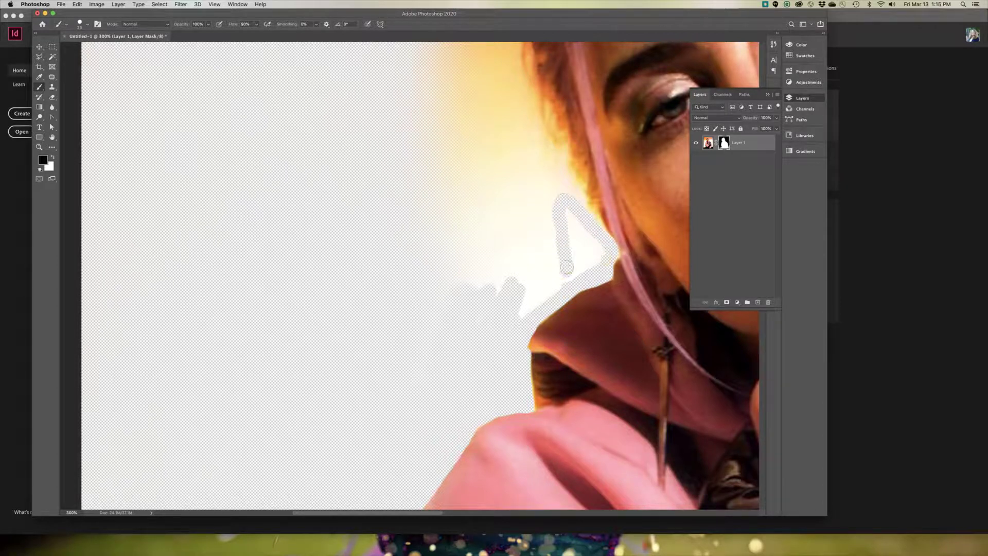
Enlarge the brush and mask out the broad yellow and orange glow left of the face, up past the forehead.
right_click(566, 266)
click(512, 205)
mouse_move(514, 195)
mouse_down()
mouse_move(539, 205)
mouse_move(433, 223)
mouse_move(411, 238)
mouse_move(535, 238)
mouse_move(435, 258)
mouse_move(425, 275)
mouse_move(532, 285)
mouse_move(430, 308)
mouse_move(487, 305)
mouse_move(479, 323)
mouse_move(519, 307)
mouse_move(554, 255)
mouse_move(563, 221)
mouse_move(594, 254)
mouse_move(519, 302)
mouse_move(421, 184)
mouse_move(429, 371)
mouse_move(446, 197)
mouse_move(465, 365)
mouse_move(463, 208)
mouse_move(484, 340)
mouse_move(493, 356)
mouse_move(486, 224)
mouse_move(514, 375)
mouse_move(499, 271)
mouse_move(526, 367)
mouse_move(516, 278)
mouse_move(542, 385)
mouse_move(537, 341)
mouse_move(547, 370)
mouse_up()
scroll(521, 300, up, 5)
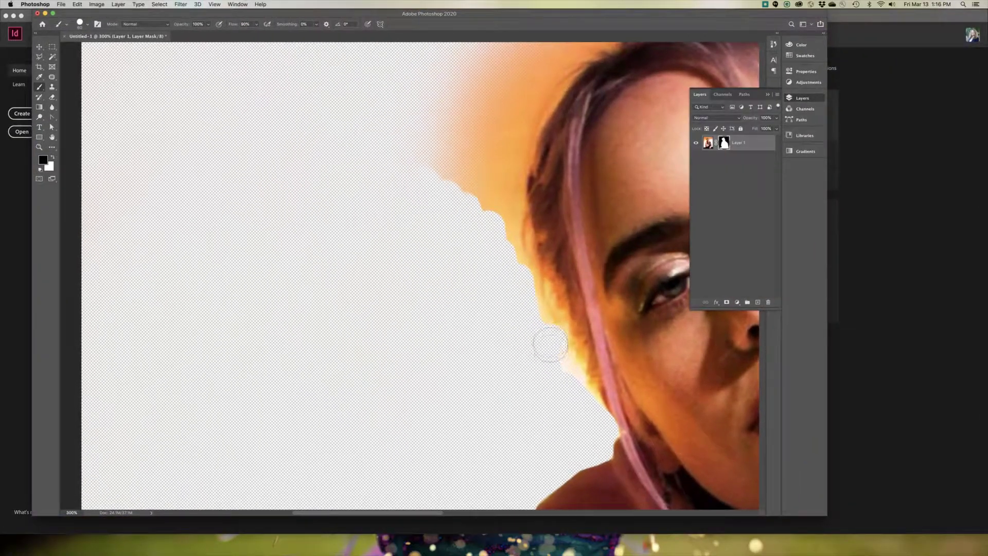
drag(550, 344, 573, 399)
scroll(481, 306, up, 5)
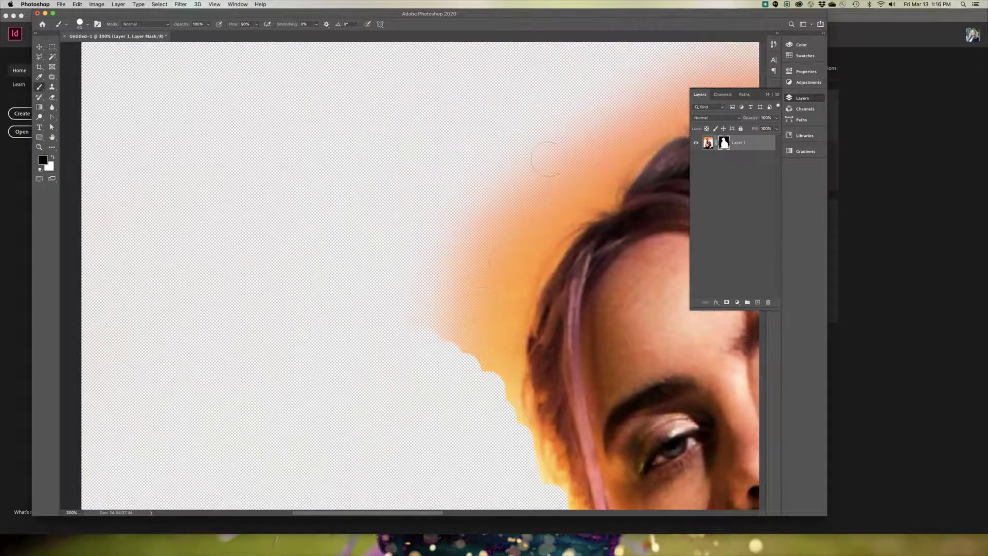
mouse_move(546, 158)
mouse_down()
mouse_move(502, 230)
mouse_move(459, 194)
mouse_move(430, 265)
mouse_move(519, 150)
mouse_move(386, 343)
mouse_move(510, 223)
mouse_move(458, 340)
mouse_move(536, 227)
mouse_move(483, 340)
mouse_move(497, 389)
mouse_move(440, 304)
mouse_move(433, 333)
mouse_up()
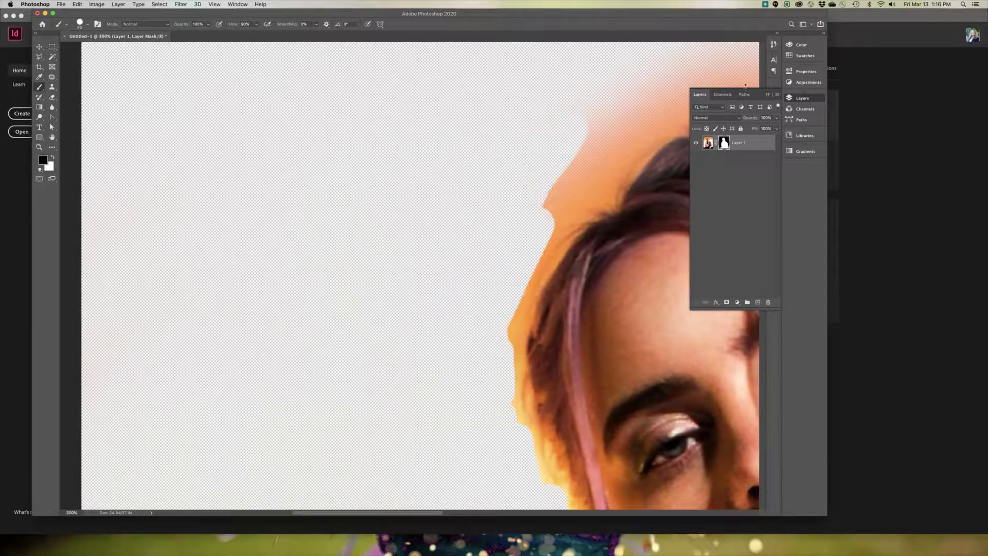
Soften the brush and mask out the remaining glow along the left edge of the hair, from the temple down beside the cheek.
click(766, 96)
scroll(617, 177, right, 5)
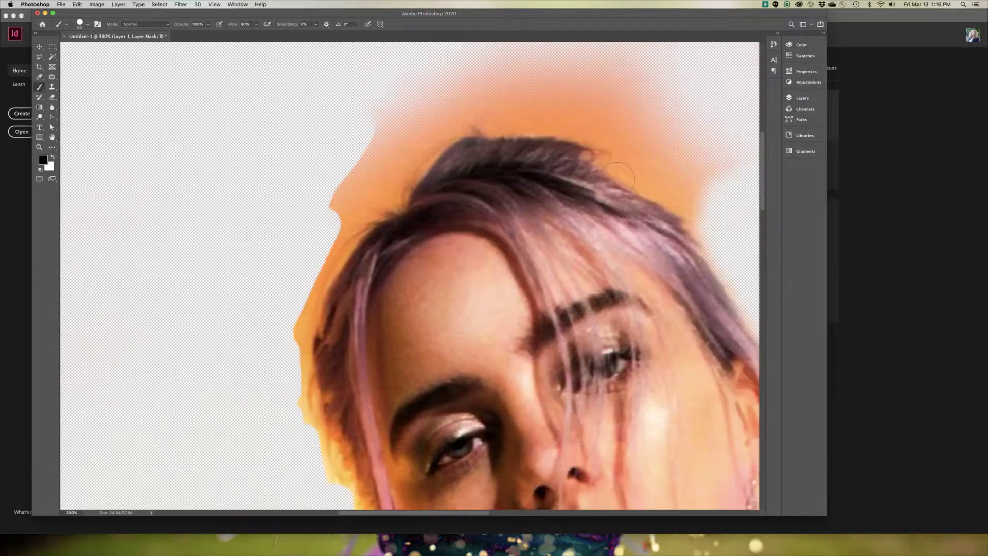
right_click(402, 275)
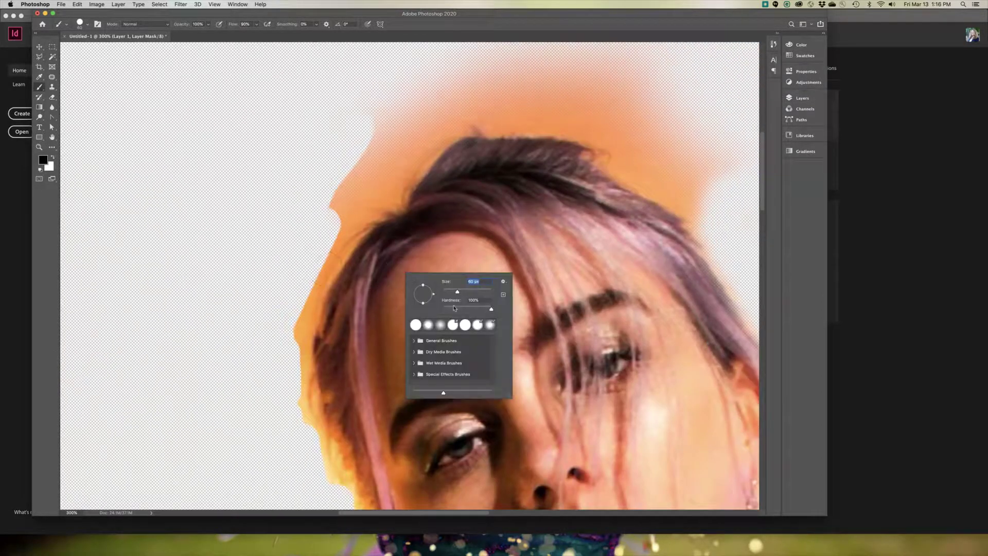
key(Return)
mouse_move(323, 251)
mouse_down()
mouse_move(300, 306)
mouse_move(301, 424)
mouse_up()
scroll(303, 410, down, 5)
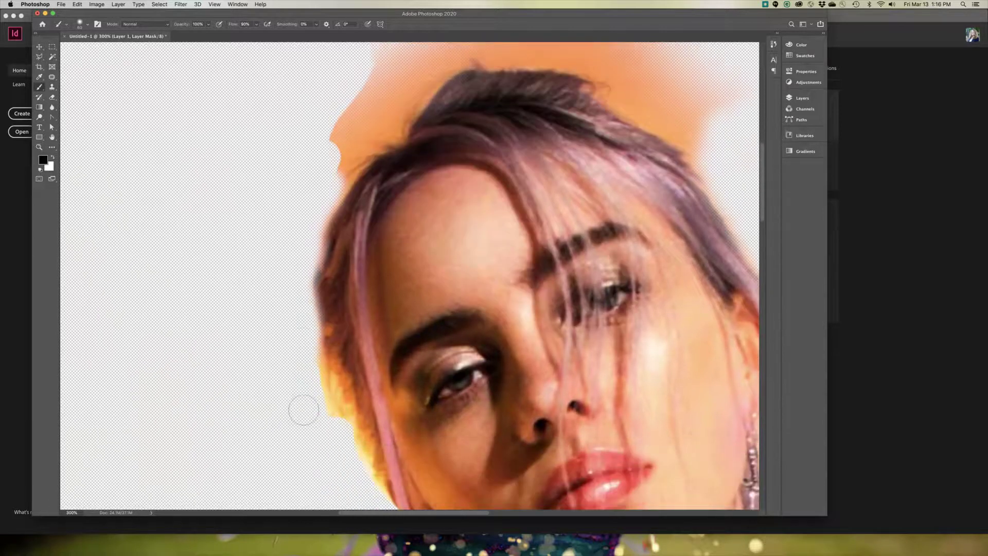
mouse_move(302, 315)
mouse_down()
mouse_move(351, 437)
mouse_move(357, 424)
mouse_up()
scroll(364, 434, down, 1)
scroll(362, 429, up, 6)
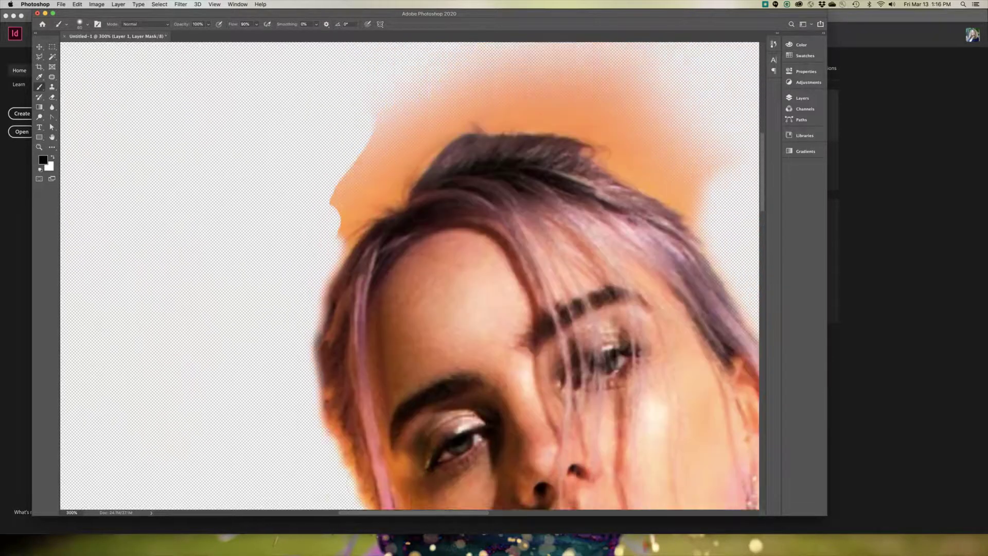
Mask out the orange glow along the upper-left hairline, working toward the crown of the head.
drag(354, 243, 347, 319)
click(406, 222)
mouse_move(391, 226)
mouse_down()
mouse_move(366, 267)
mouse_move(363, 209)
mouse_move(312, 254)
mouse_move(424, 173)
mouse_move(373, 221)
mouse_move(476, 154)
mouse_move(361, 268)
mouse_up()
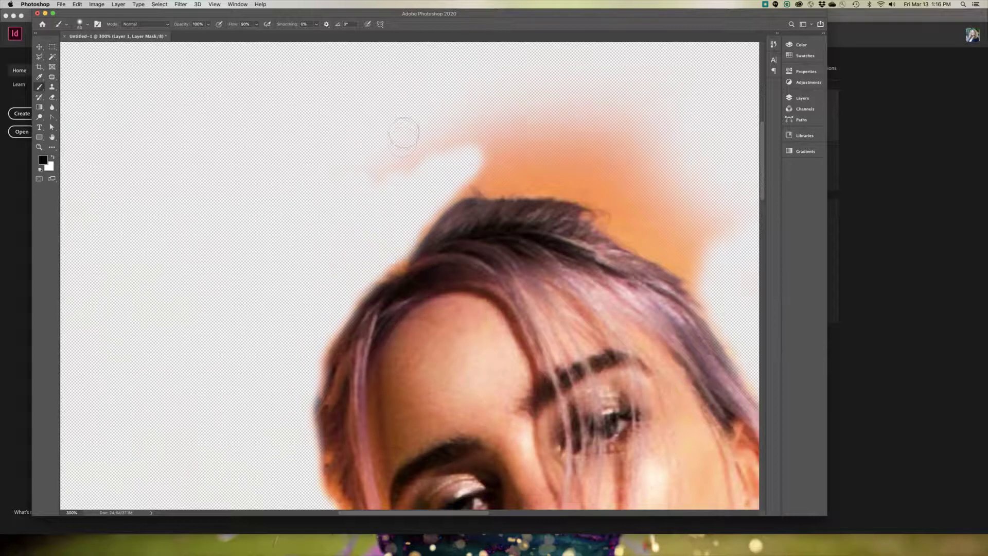
mouse_move(404, 133)
mouse_down()
mouse_move(337, 199)
mouse_move(377, 152)
mouse_move(495, 151)
mouse_move(434, 193)
mouse_up()
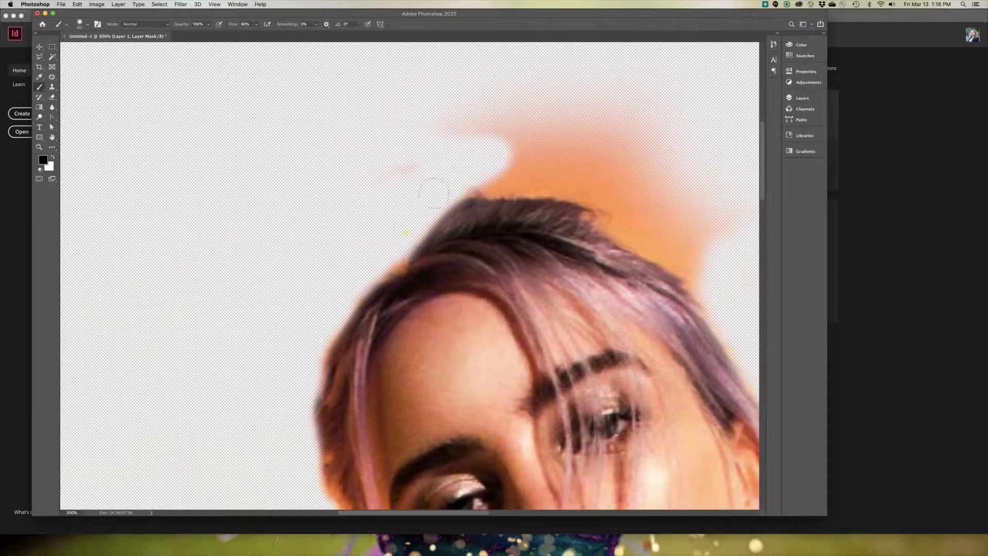
drag(430, 146, 420, 136)
drag(561, 139, 369, 188)
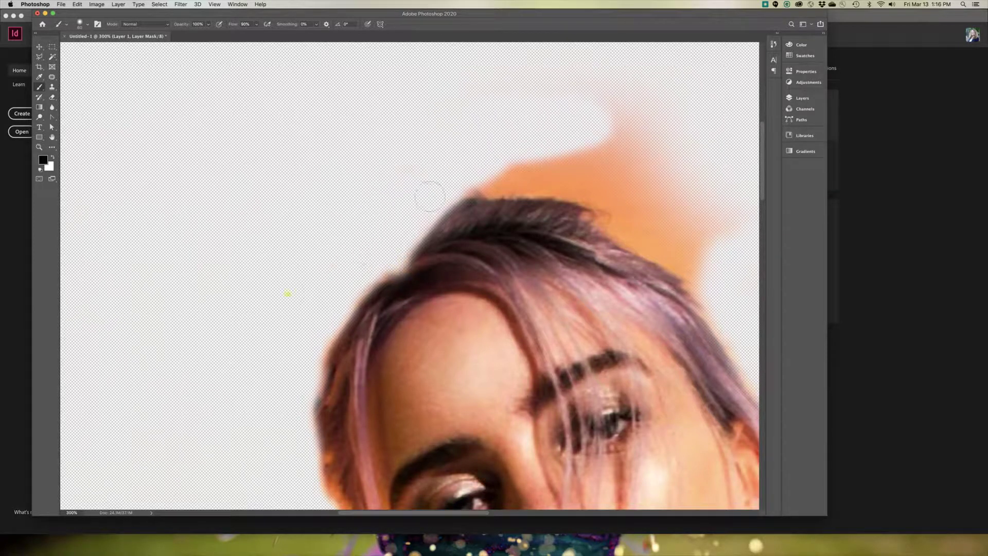
Mask out the rest of the orange glow above the crown and down the right side of the hair.
mouse_move(263, 209)
mouse_down()
mouse_move(277, 164)
mouse_move(392, 175)
mouse_up()
mouse_move(480, 180)
mouse_down()
mouse_move(604, 190)
mouse_move(630, 213)
mouse_move(612, 219)
mouse_move(649, 239)
mouse_move(619, 230)
mouse_move(673, 260)
mouse_move(705, 260)
mouse_move(577, 160)
mouse_move(475, 123)
mouse_move(571, 170)
mouse_up()
mouse_move(489, 170)
mouse_down()
mouse_move(709, 137)
mouse_move(645, 199)
mouse_move(685, 239)
mouse_move(712, 235)
mouse_up()
mouse_move(702, 271)
mouse_down()
mouse_move(695, 288)
mouse_move(702, 273)
mouse_move(610, 185)
mouse_up()
drag(671, 111, 624, 134)
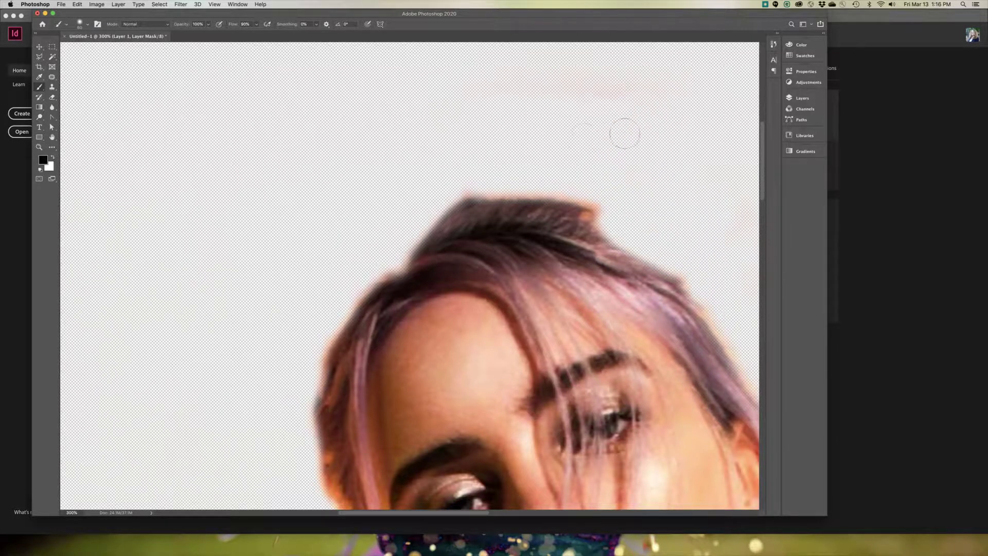
Trim the remaining orange fringe along the hair edge, from the crown down the left side to the jaw.
mouse_move(632, 193)
mouse_down()
mouse_move(600, 207)
mouse_move(603, 218)
mouse_move(590, 195)
mouse_move(436, 186)
mouse_move(393, 253)
mouse_move(344, 293)
mouse_move(348, 282)
mouse_move(310, 351)
mouse_move(302, 408)
mouse_up()
scroll(306, 406, down, 3)
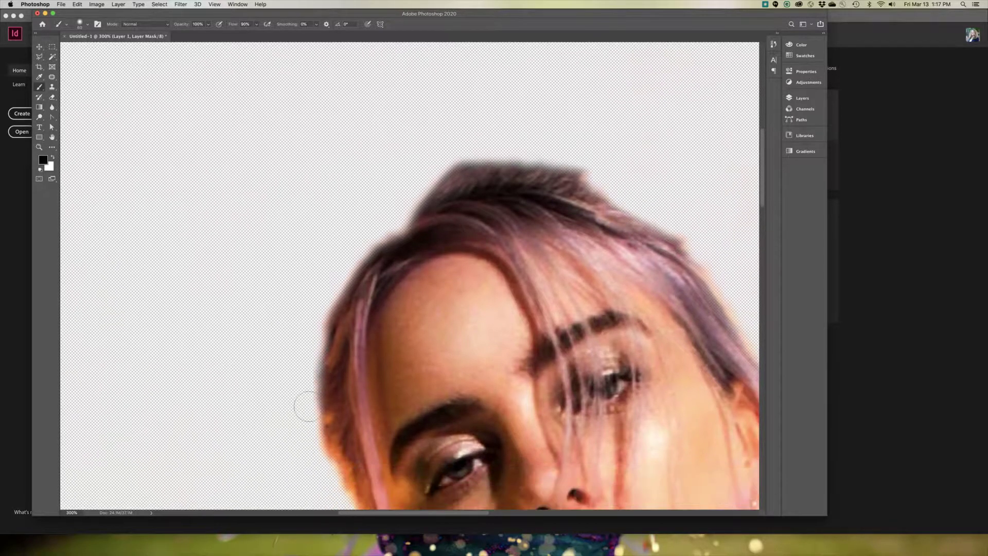
drag(316, 449, 333, 475)
scroll(337, 463, down, 10)
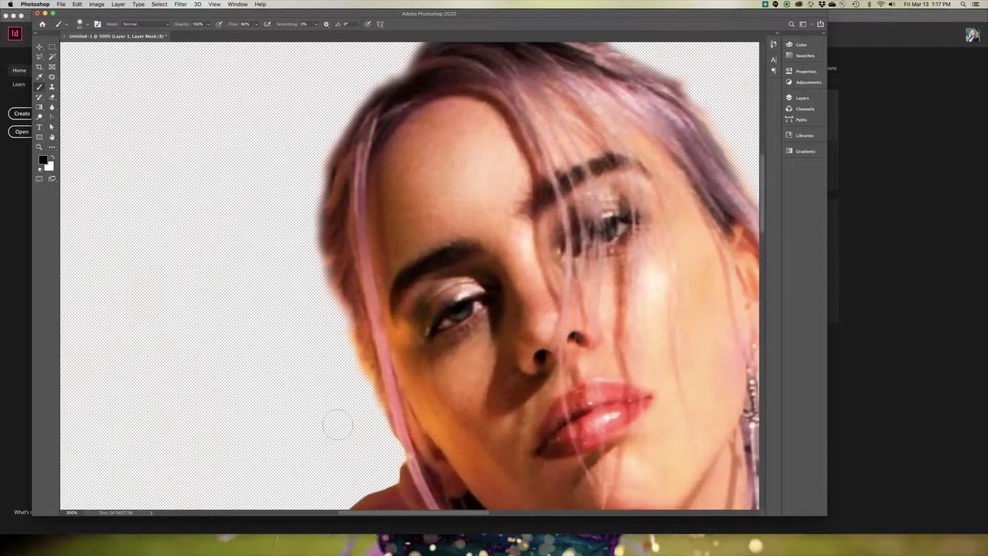
drag(340, 334, 347, 364)
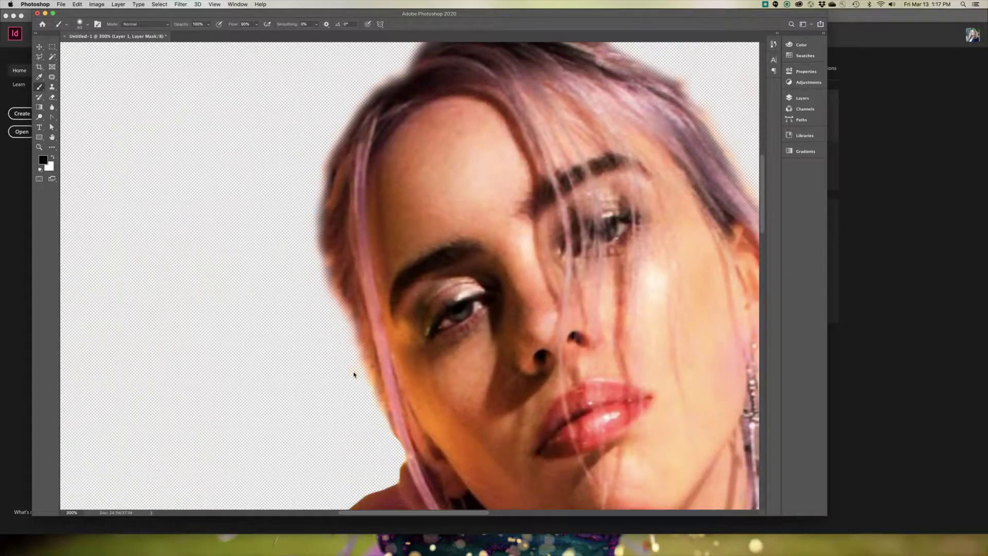
key(super+minus)
key(super+minus)
key(super+minus)
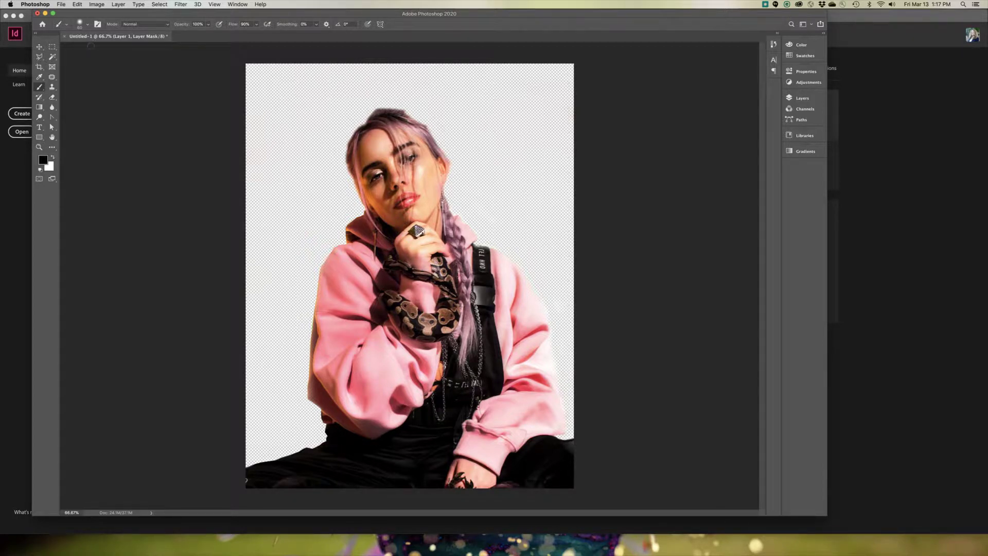
Save the document in Photoshop format as billie-coverphoto in the PR 4405 Magazine folder of Creative Cloud Files.
click(62, 4)
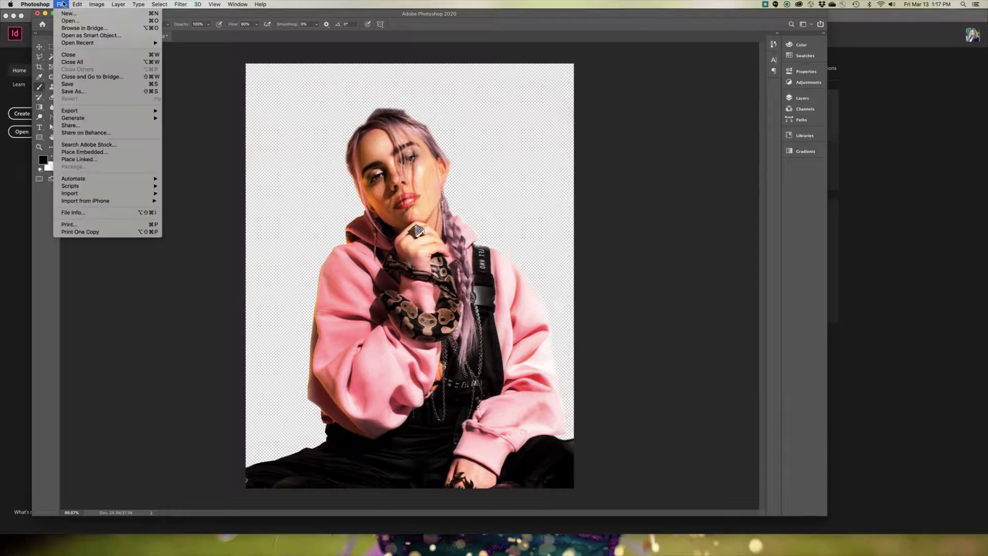
click(76, 92)
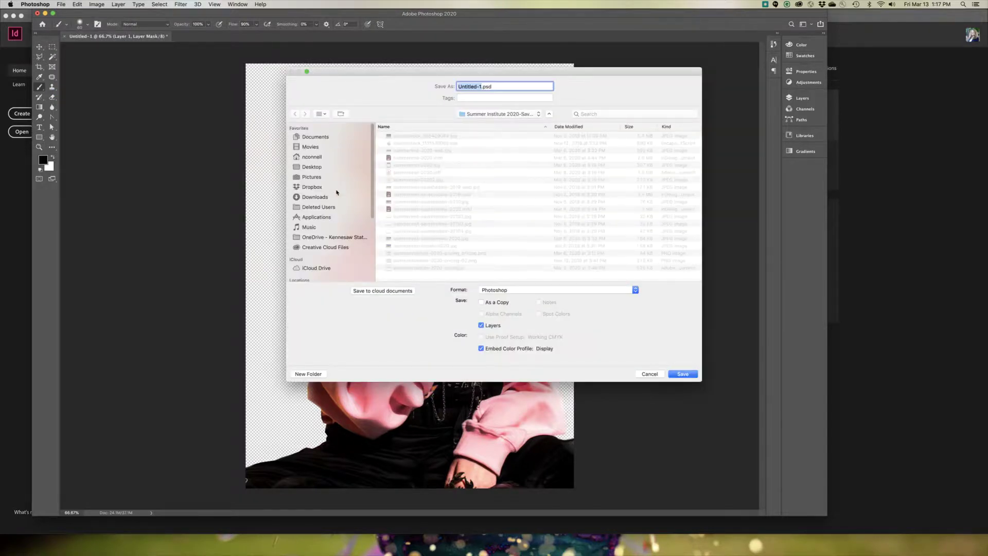
click(337, 248)
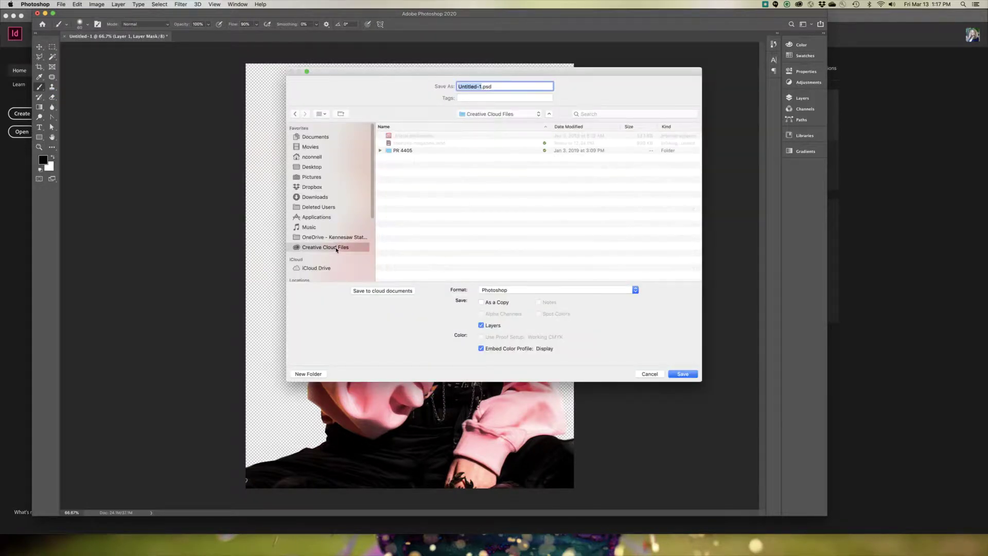
double_click(403, 151)
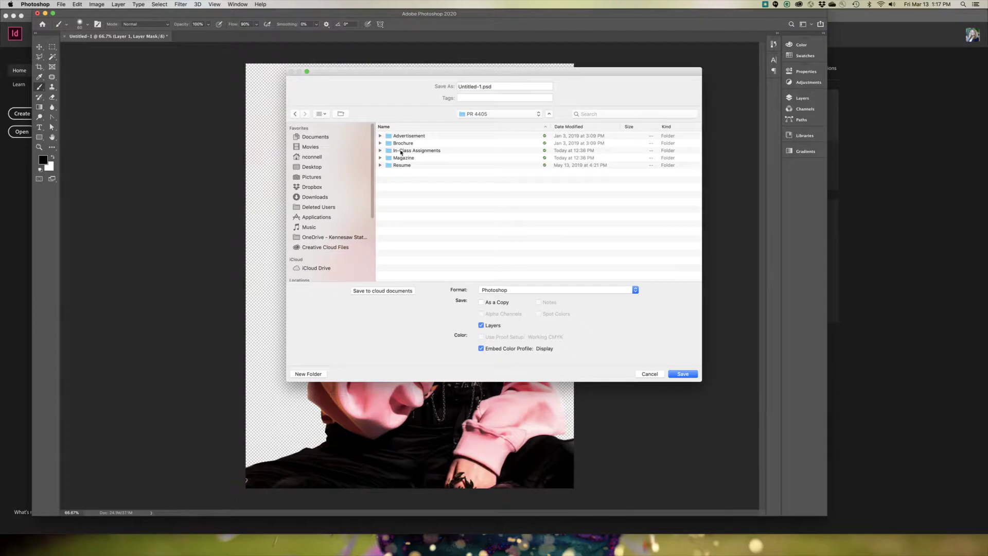
double_click(400, 158)
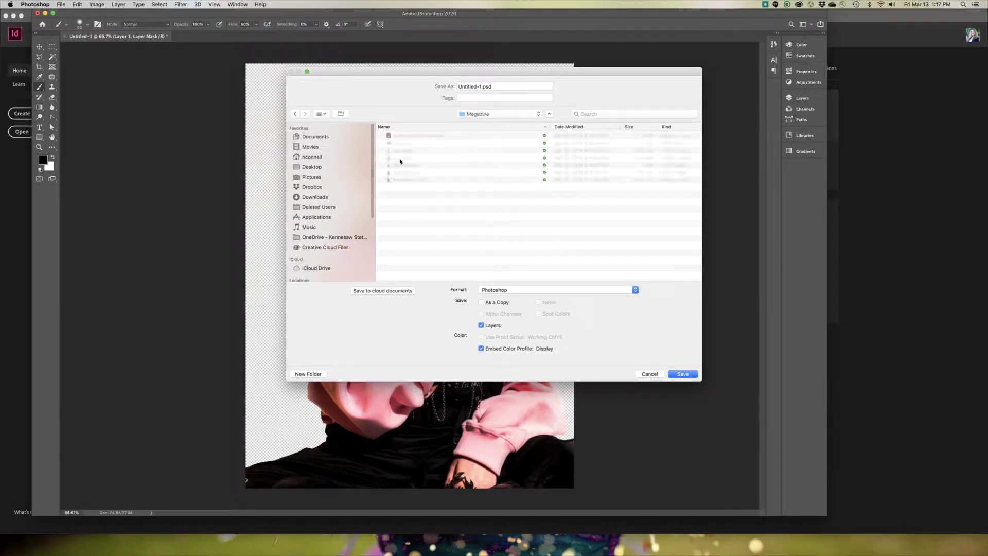
key(Tab)
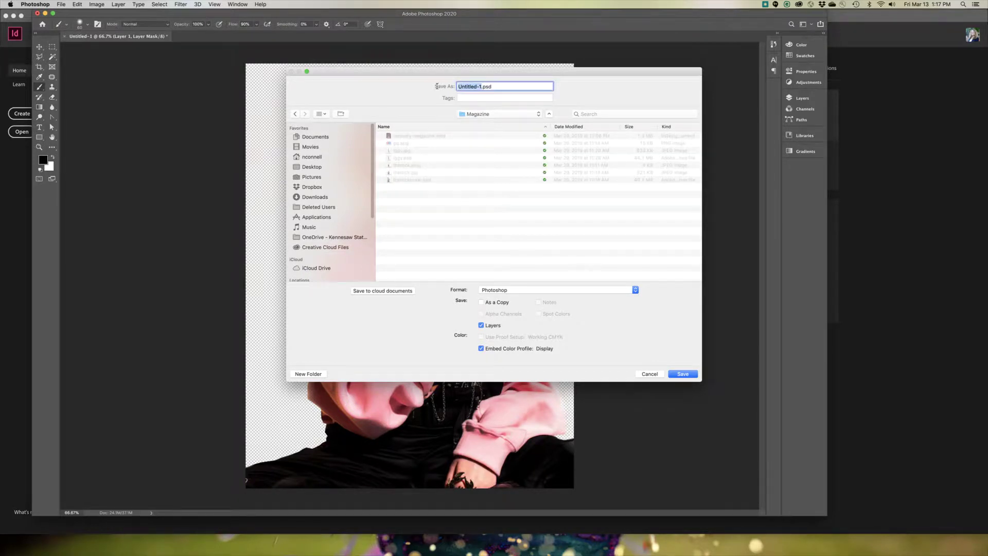
text(billie-coverphoto)
click(689, 375)
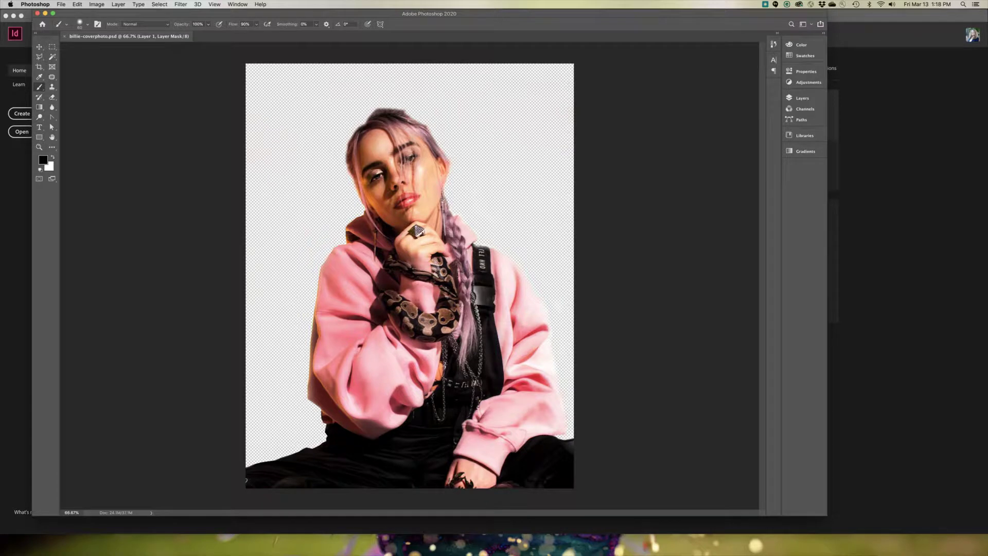
Switch to InDesign and open the existing magazine document from the Magazine folder.
key(super+Tab)
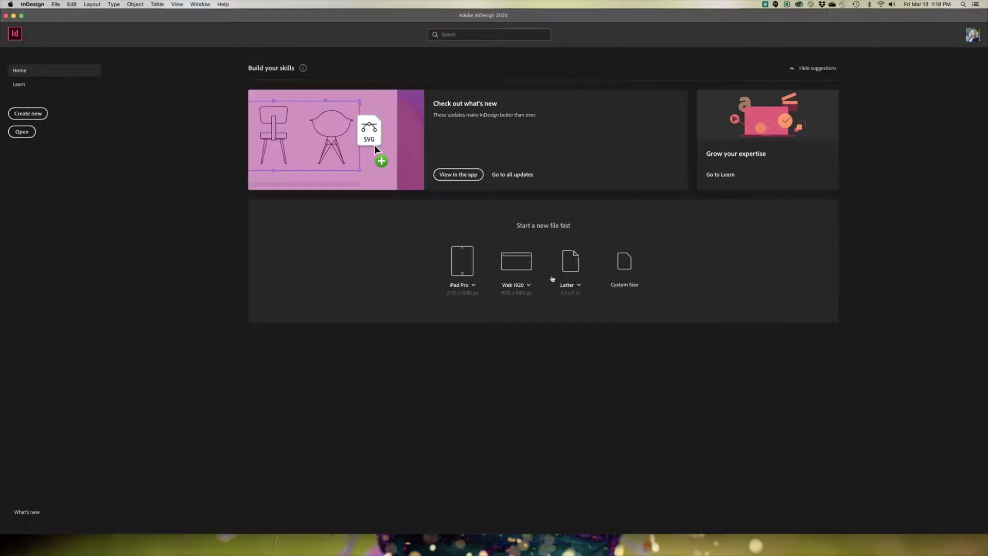
click(56, 5)
mouse_move(64, 14)
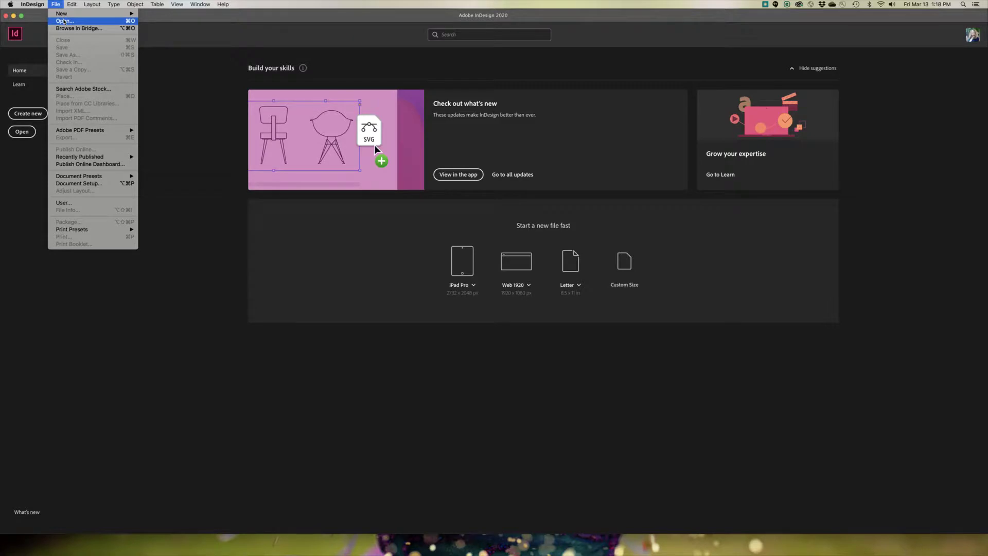
click(64, 21)
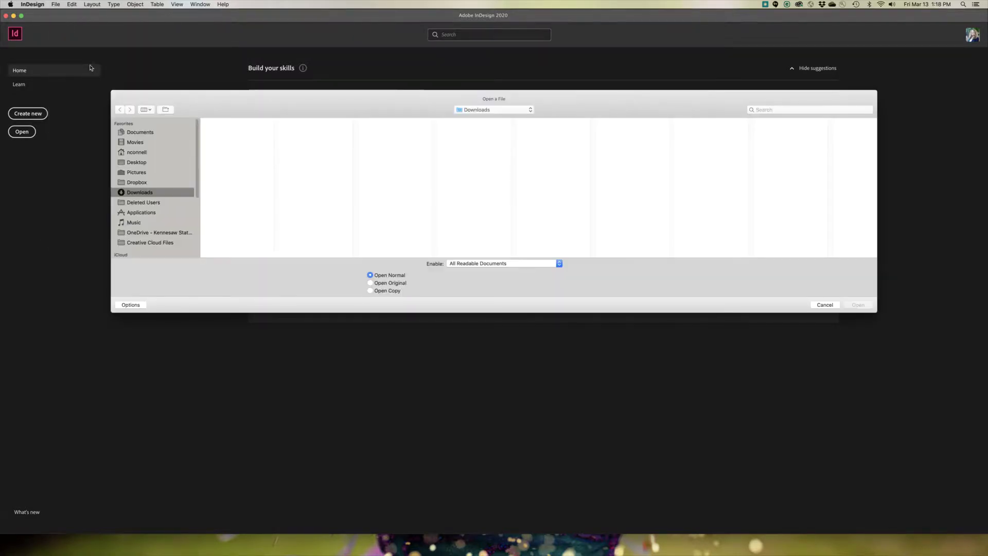
click(480, 109)
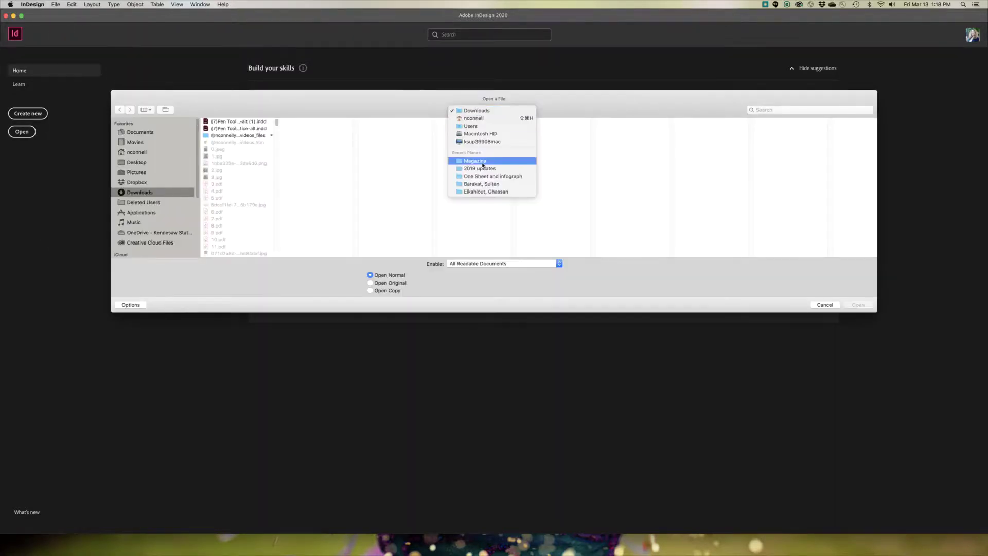
click(483, 162)
click(394, 128)
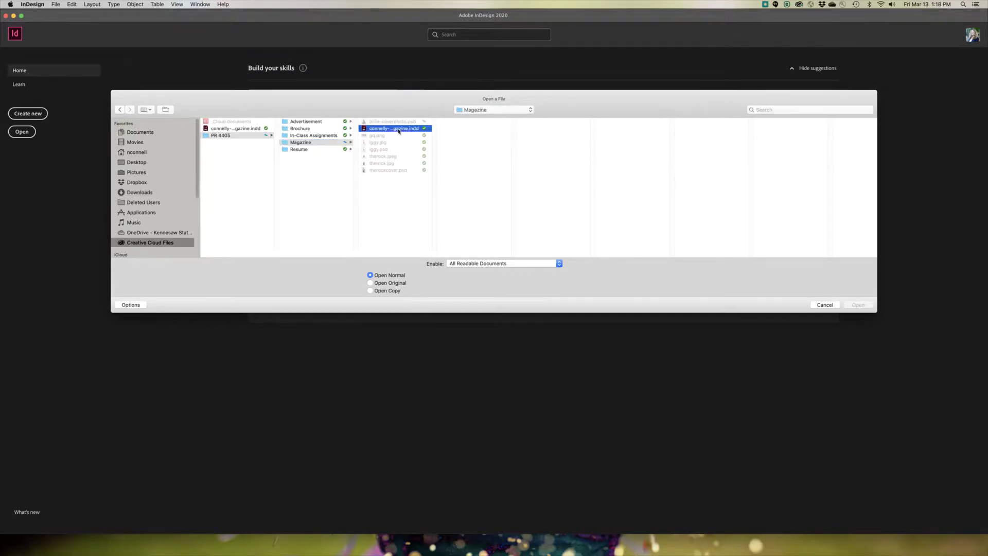
key(Return)
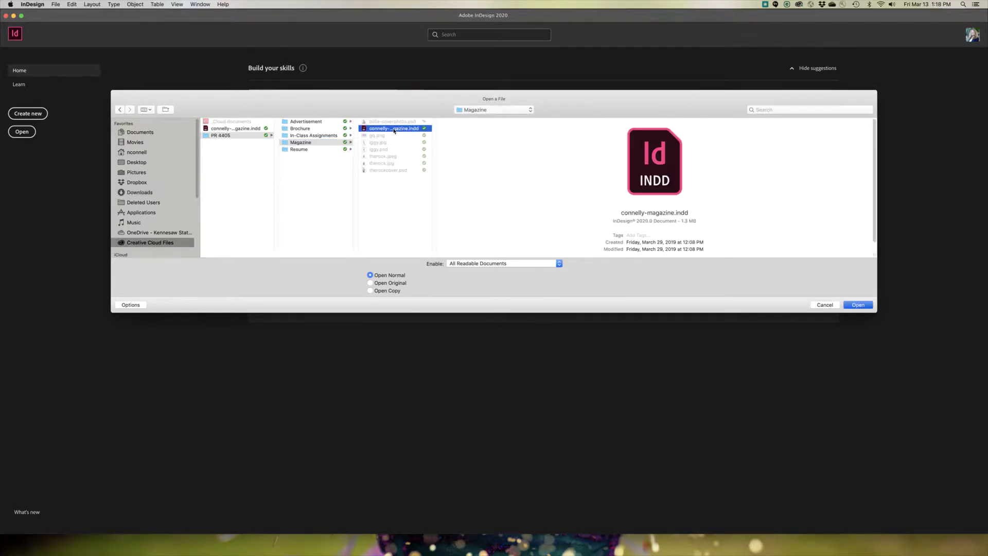
click(859, 305)
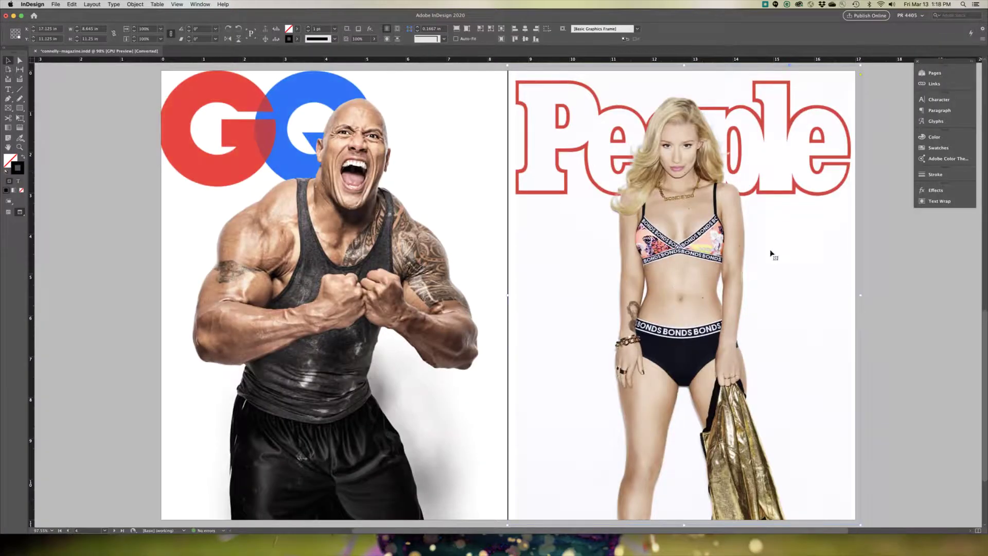
scroll(863, 206, down, 5)
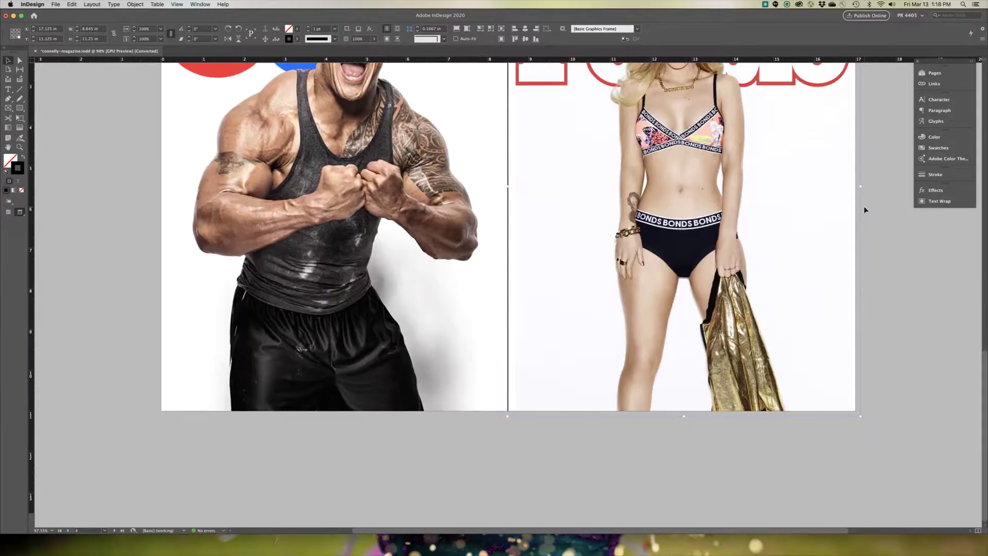
scroll(863, 206, up, 10)
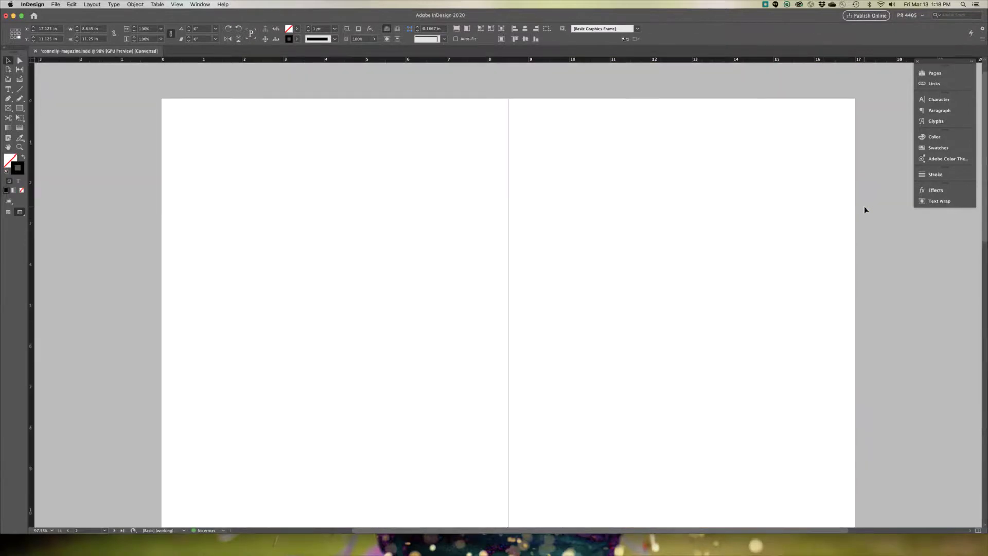
Show the page guides and draw an empty rectangle frame covering the left-hand page out to its bleed, about 8.625 × 11.25 in.
scroll(863, 206, down, 1)
key(w)
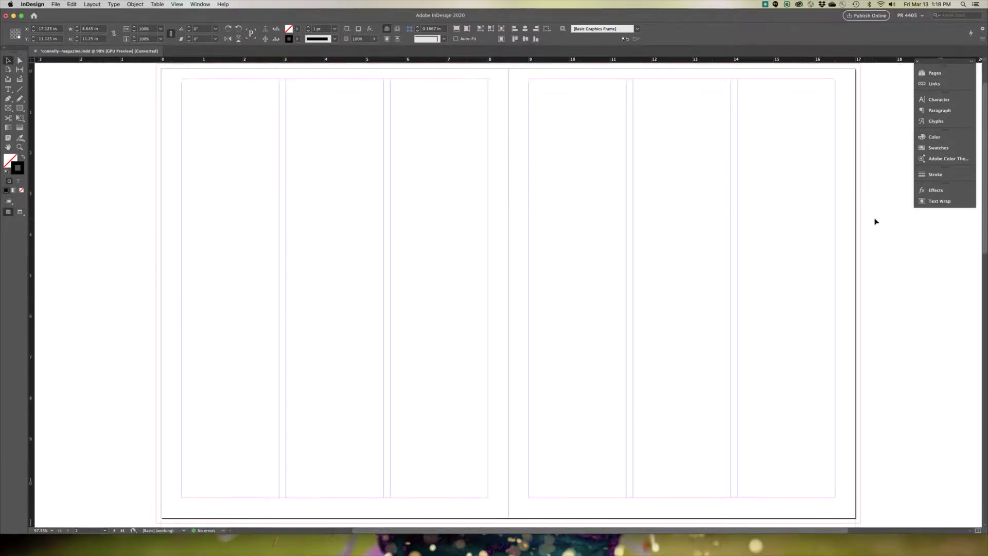
click(8, 109)
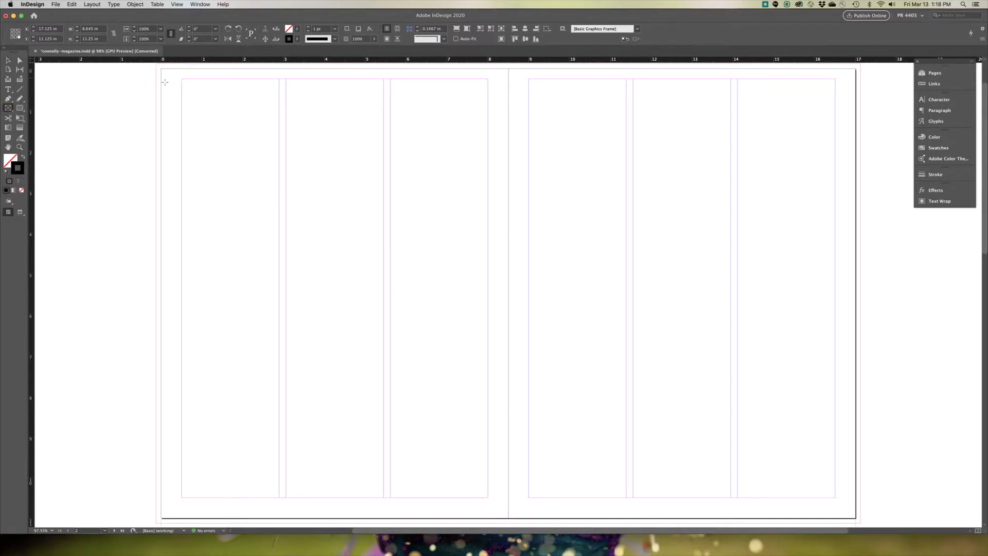
key(super+minus)
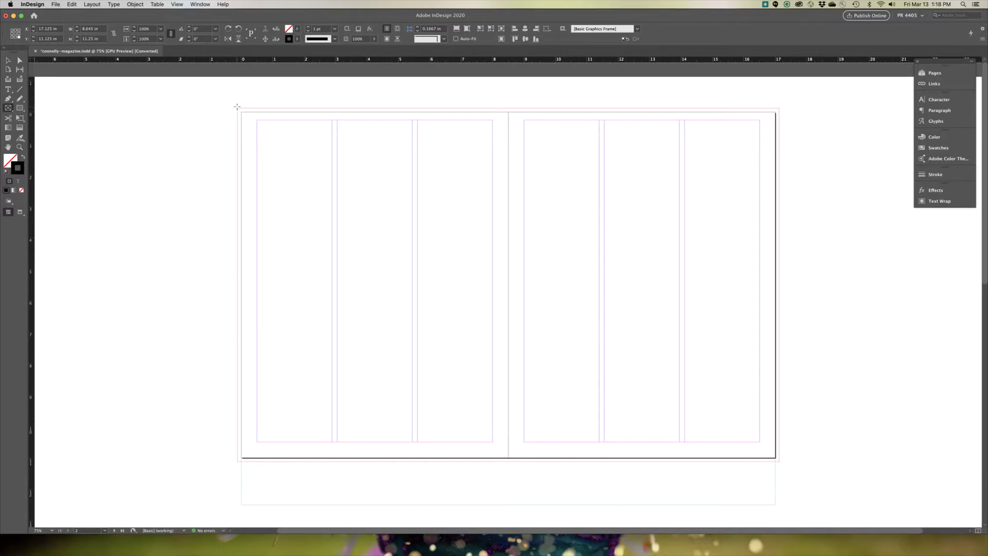
drag(236, 108, 508, 462)
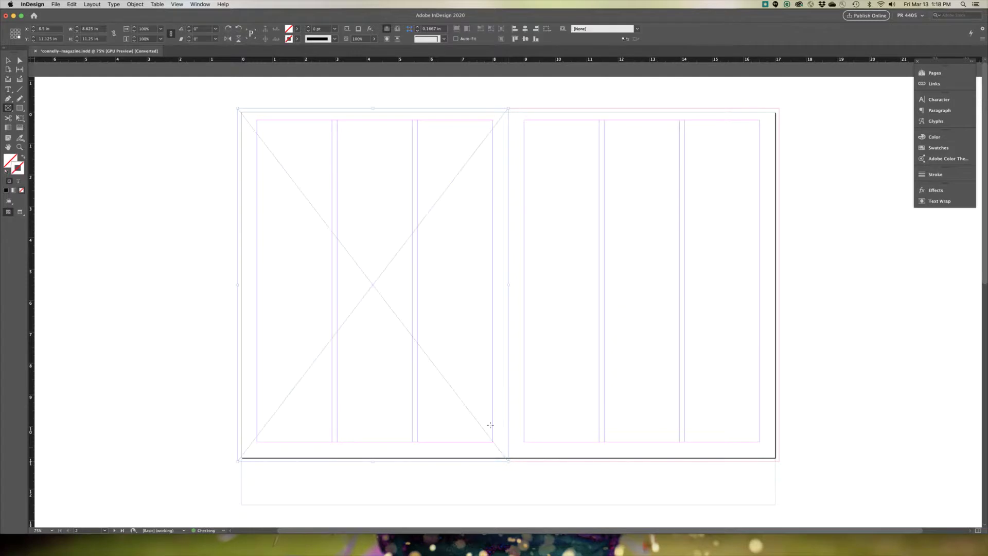
Place billie-coverphoto.psd from the Magazine folder into the empty frame.
click(58, 4)
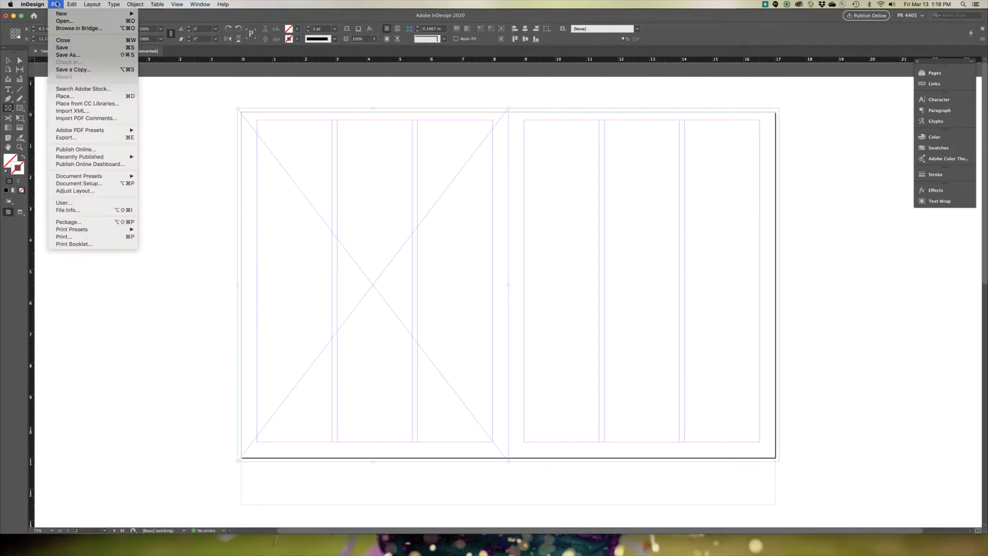
click(76, 97)
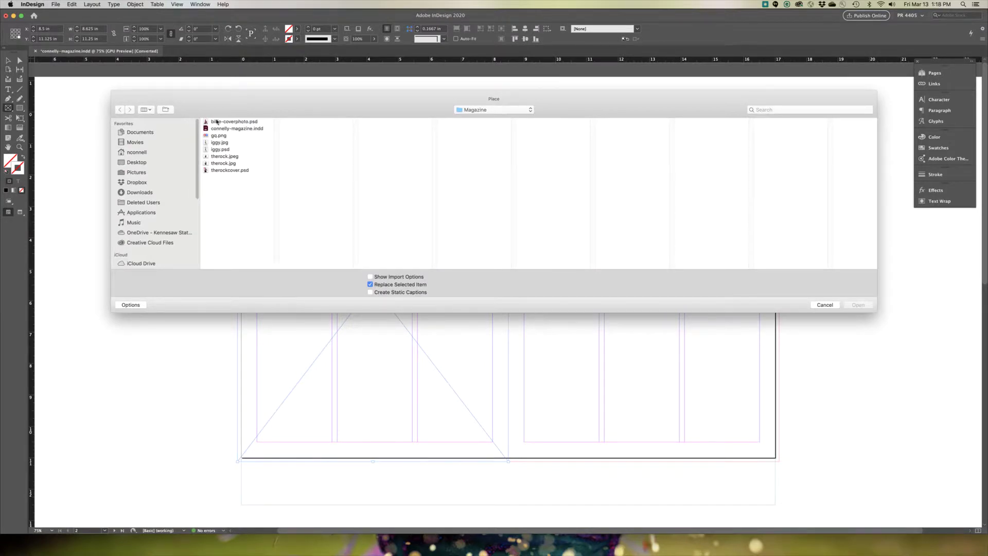
click(237, 122)
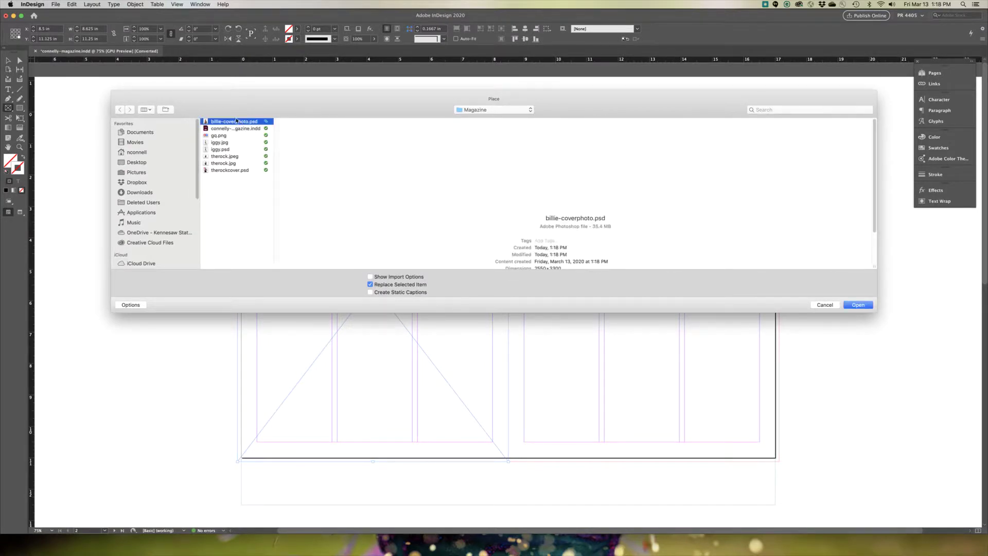
click(862, 307)
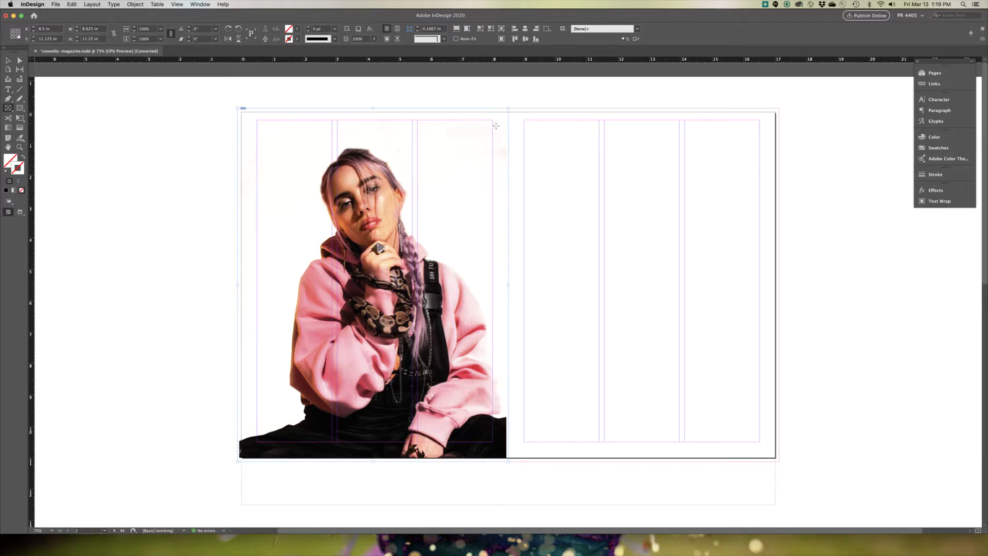
Save the magazine in InDesign 2020 document format in the Magazine folder, replacing the existing file of the same name.
click(9, 60)
click(61, 5)
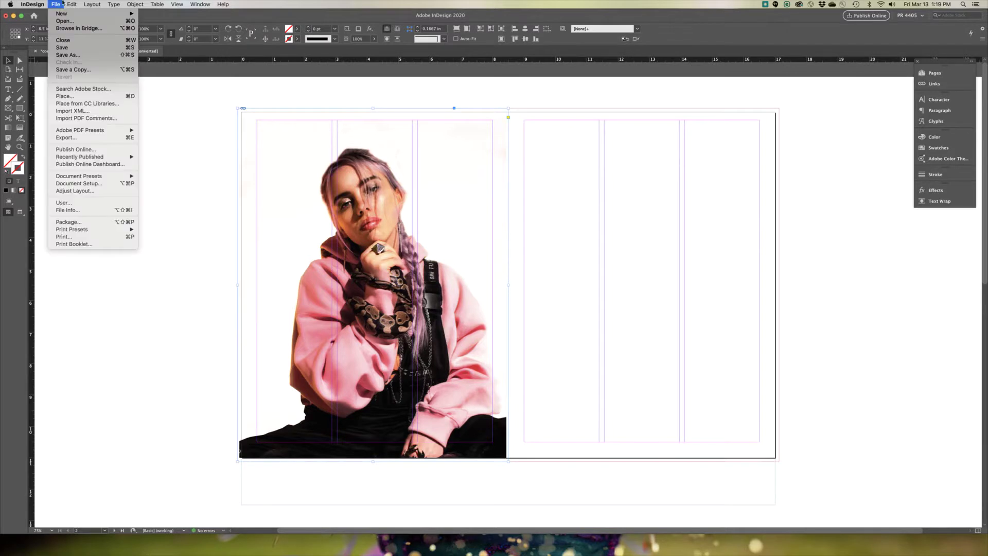
click(62, 47)
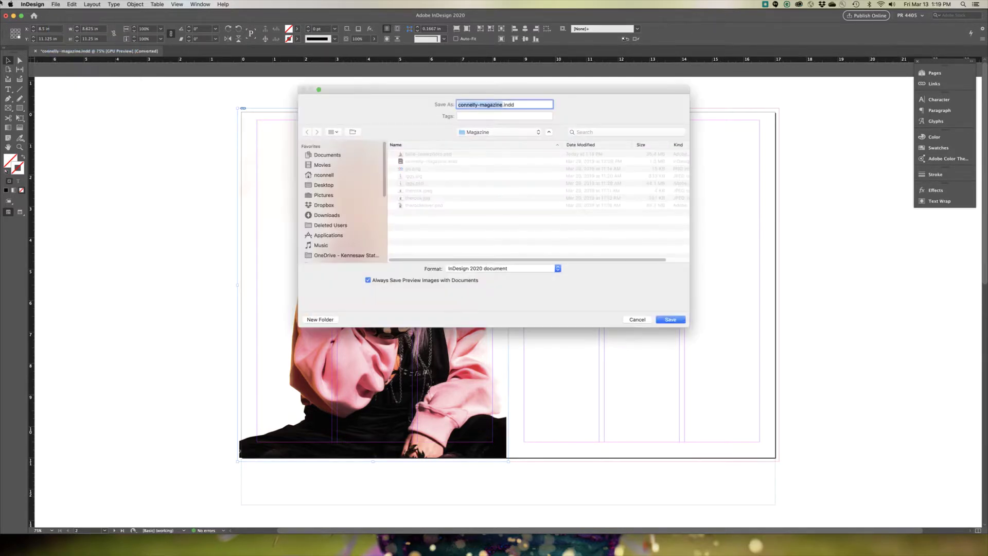
click(676, 321)
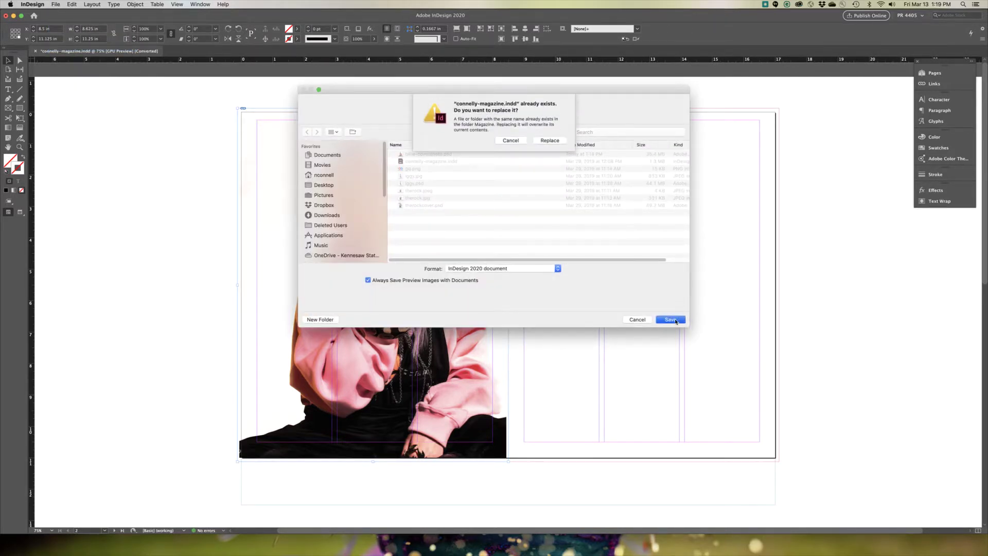
click(549, 140)
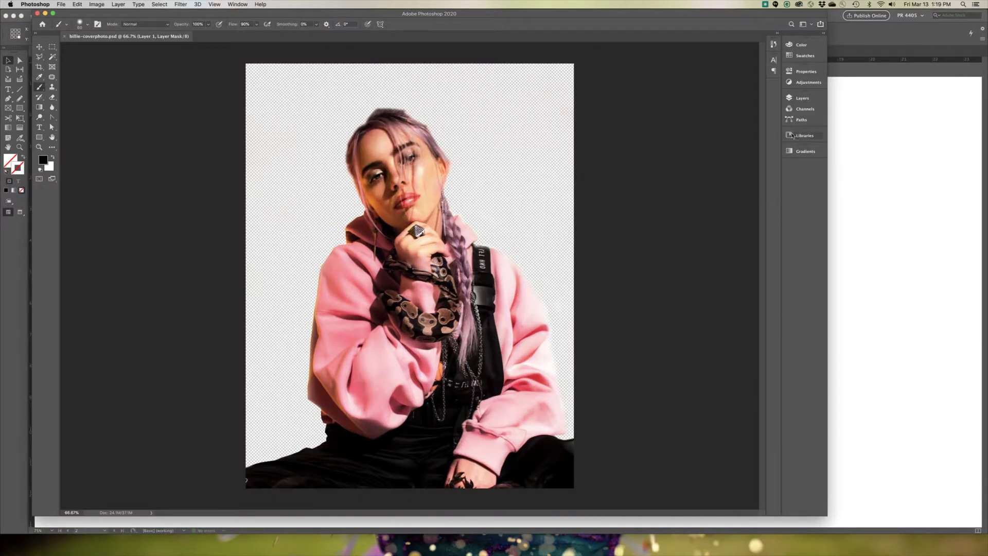
Switch to Photoshop, add a new layer filled with white at 100% opacity, and move it below the portrait layer.
click(801, 98)
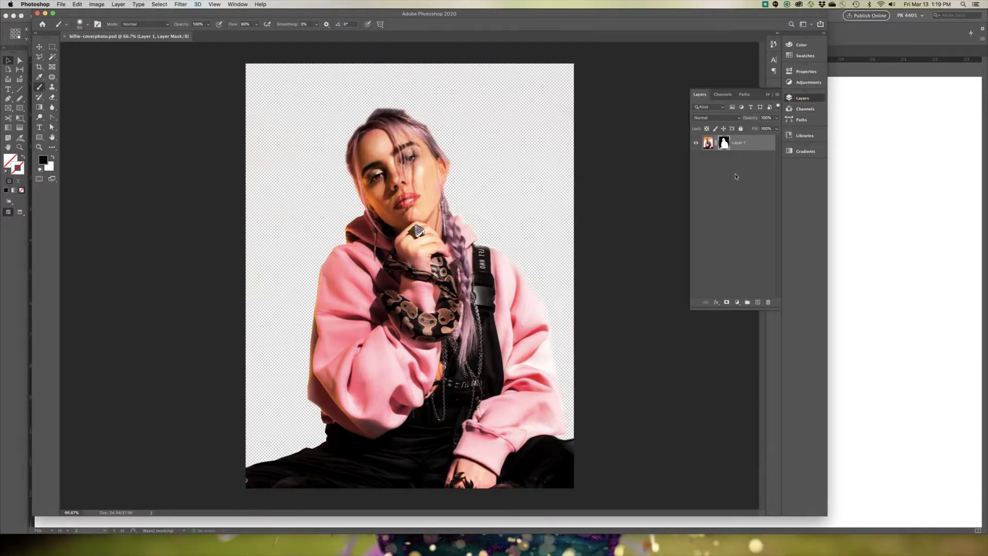
click(758, 302)
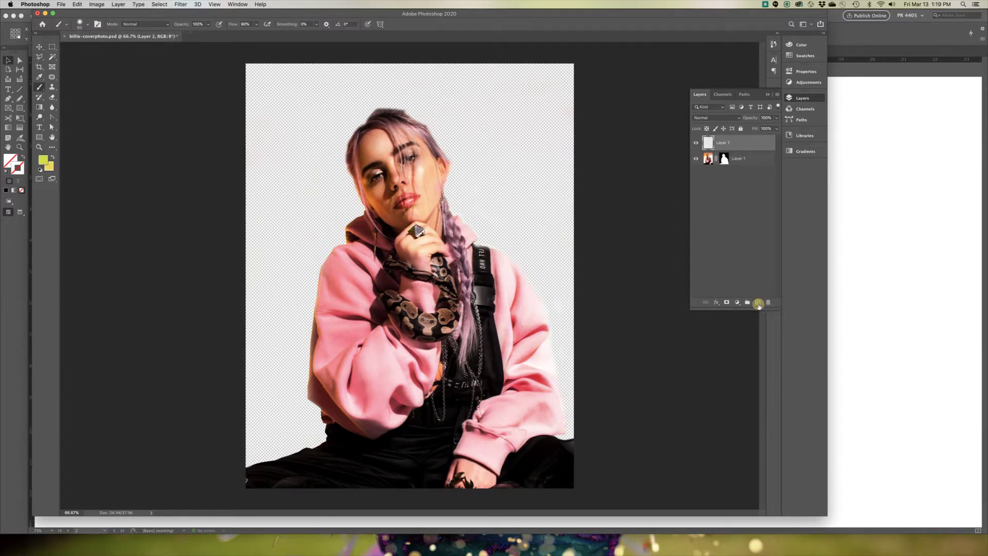
click(77, 4)
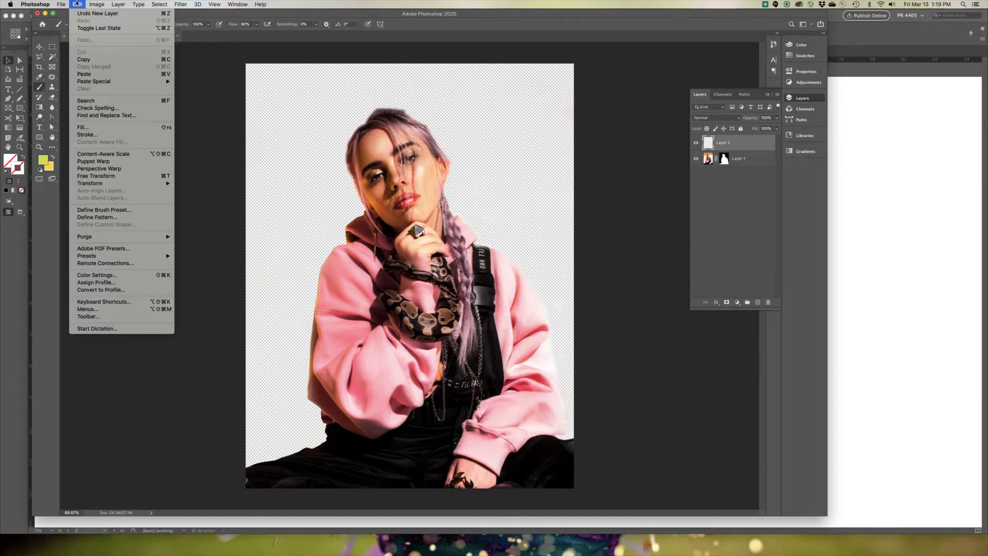
click(83, 128)
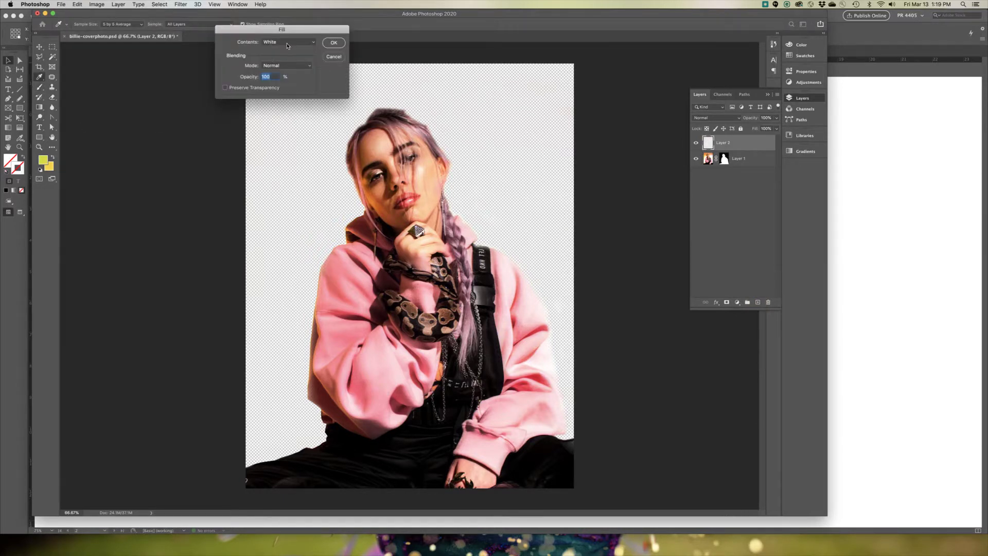
click(334, 43)
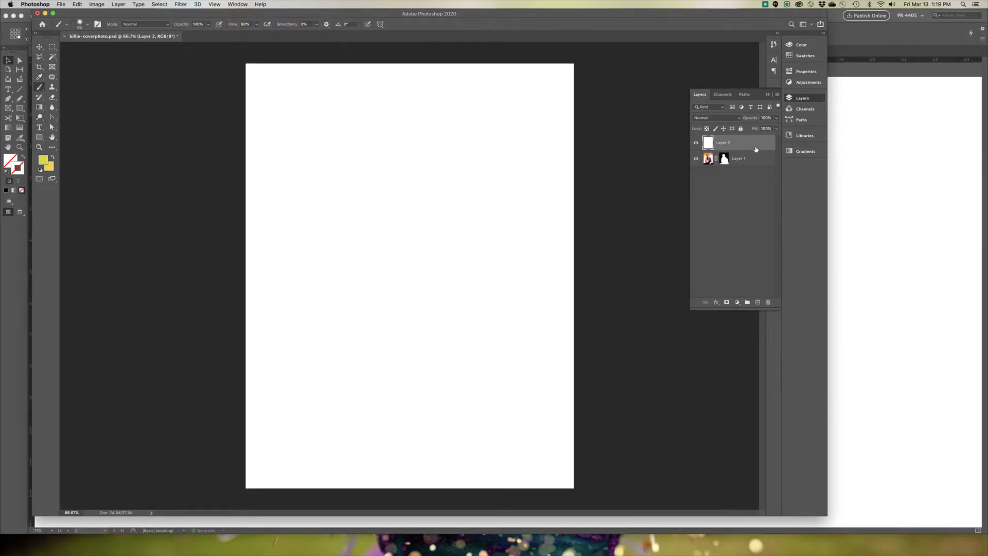
drag(755, 149, 753, 164)
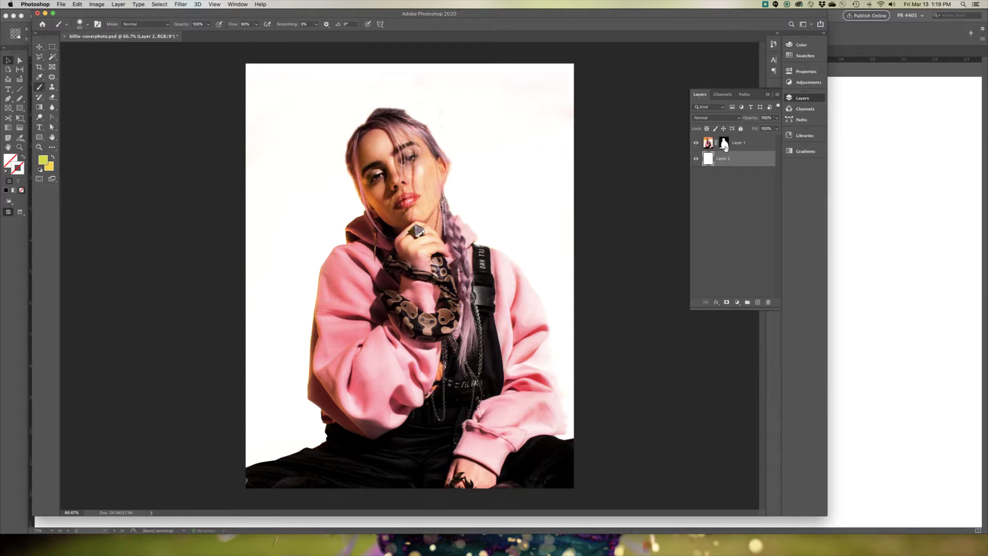
Enlarge the brush and paint black on the portrait's layer mask to hide the leftover background residue around the figure.
click(724, 144)
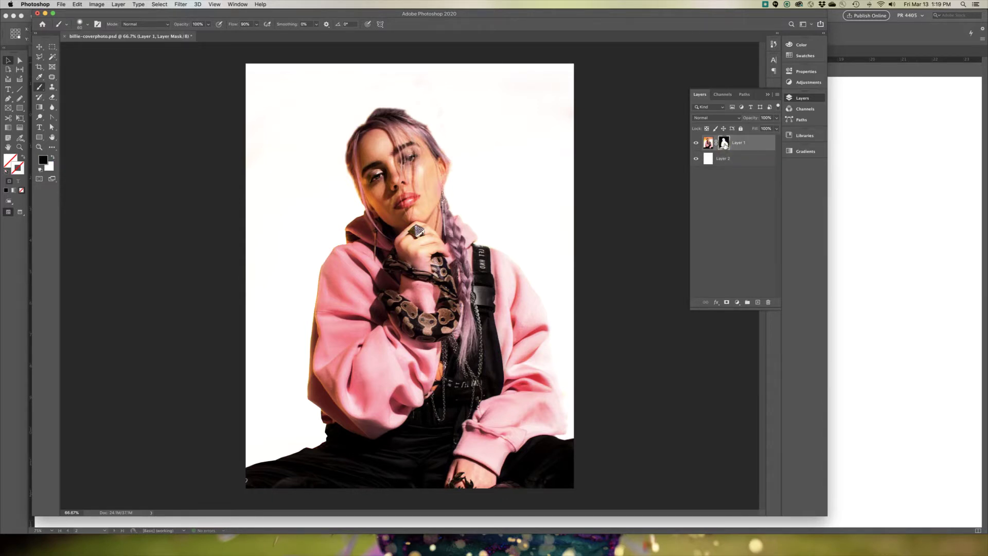
right_click(517, 100)
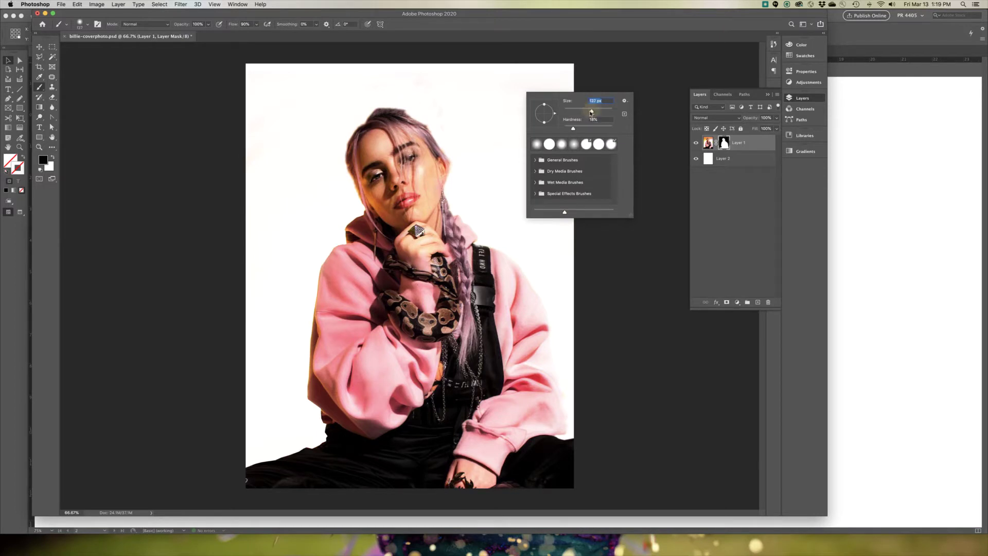
drag(592, 112, 606, 111)
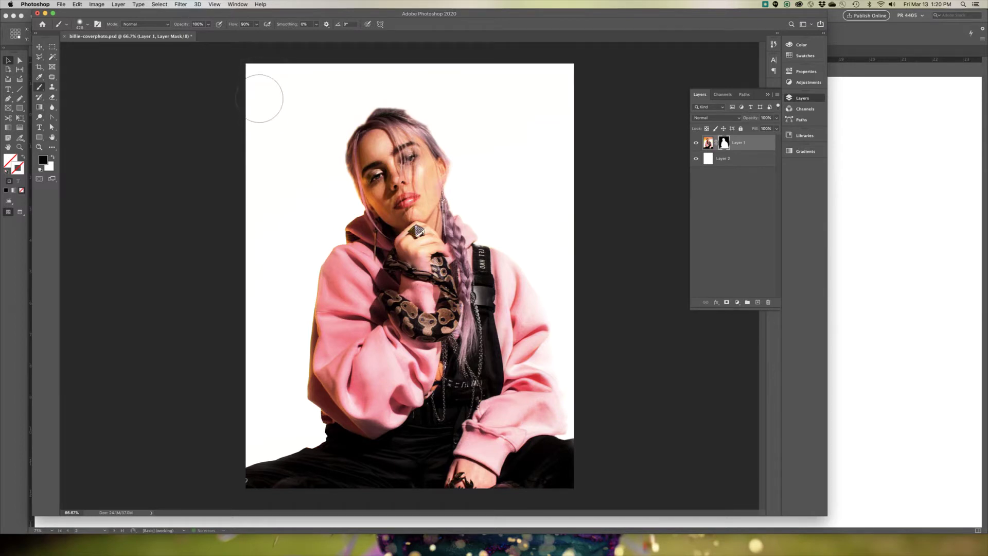
click(326, 75)
Delete the white background layer and save the cover photo document.
click(756, 160)
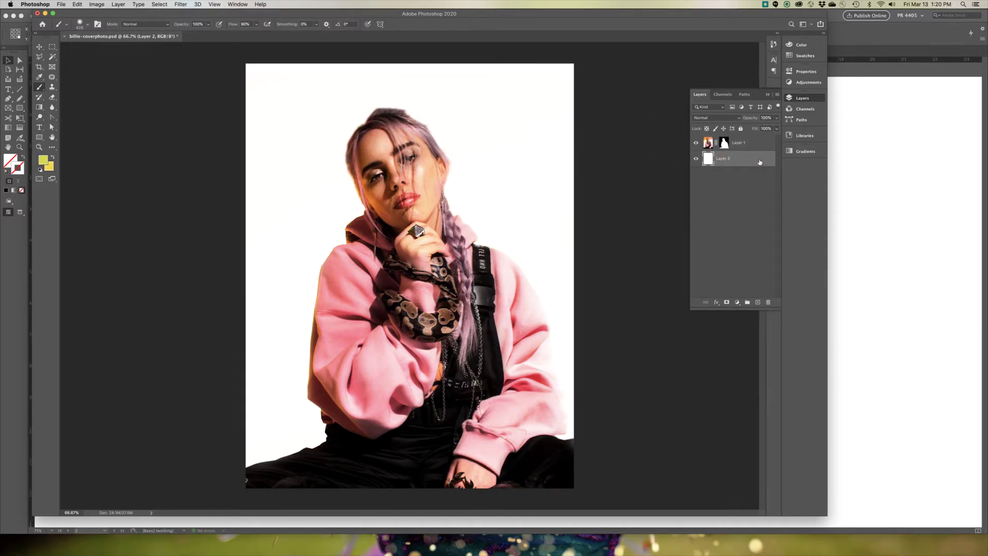
drag(761, 161, 769, 302)
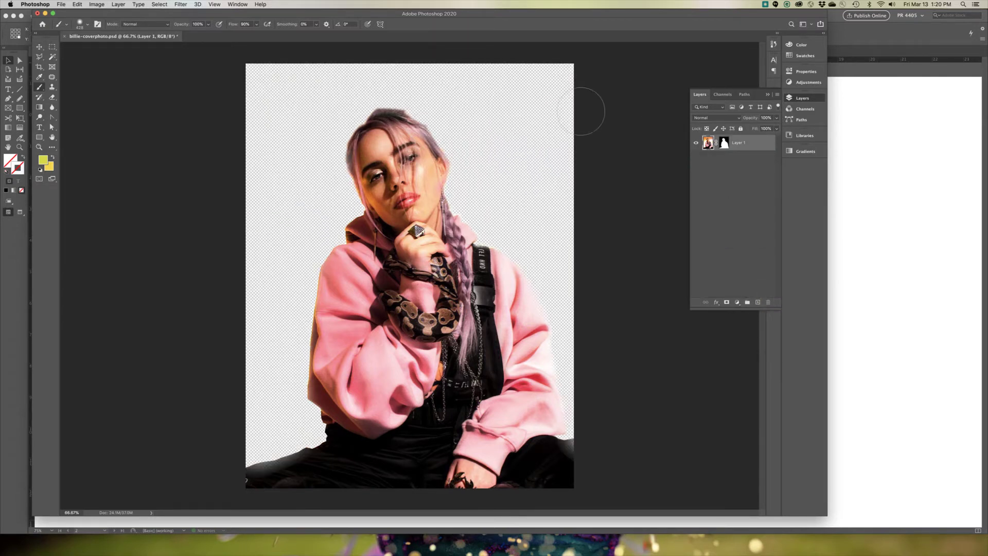
click(60, 5)
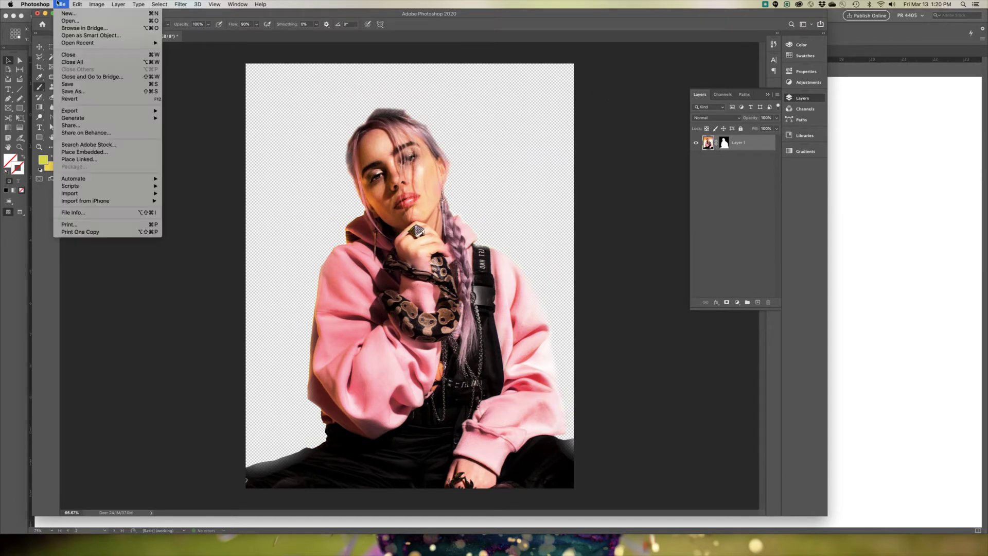
click(74, 84)
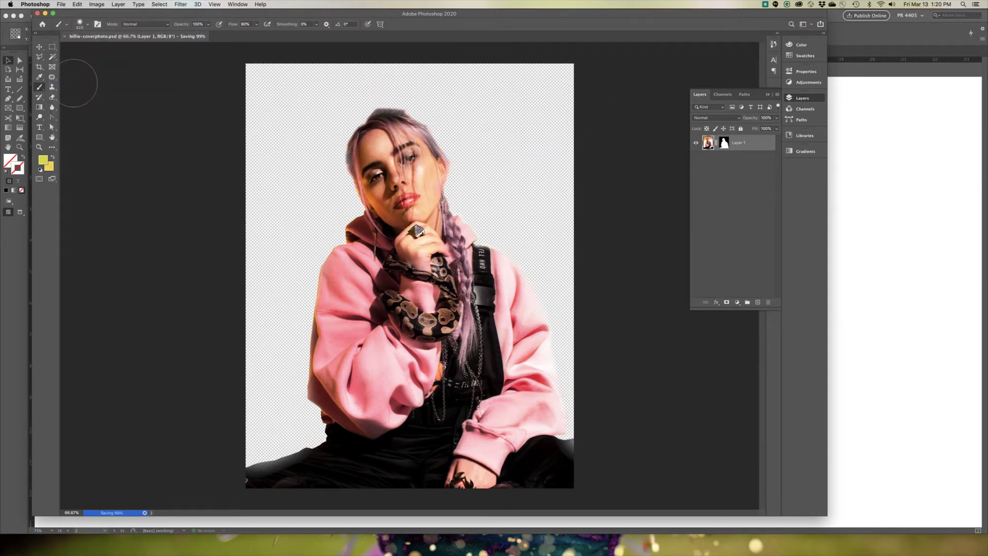
Switch to InDesign and update the modified link of the placed cover photo.
click(19, 264)
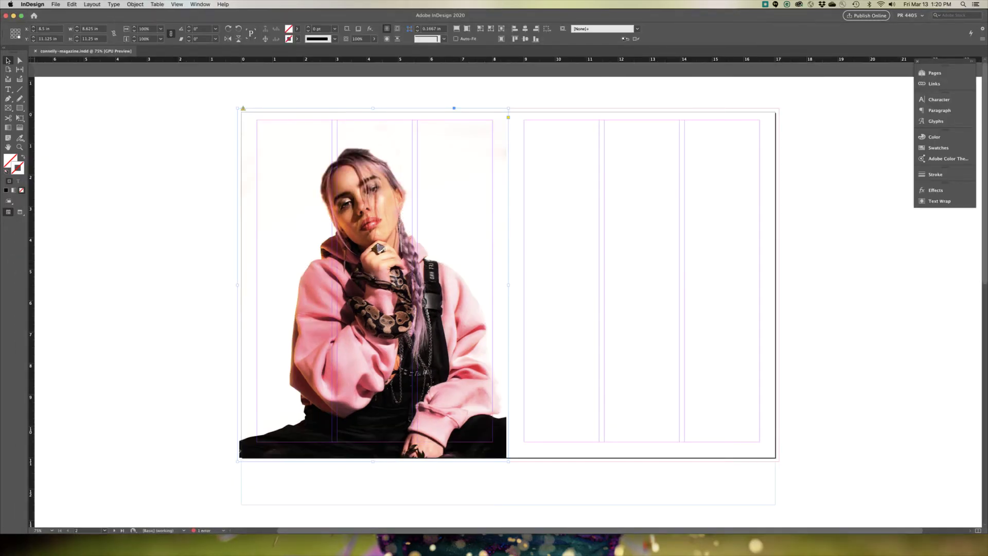
click(113, 116)
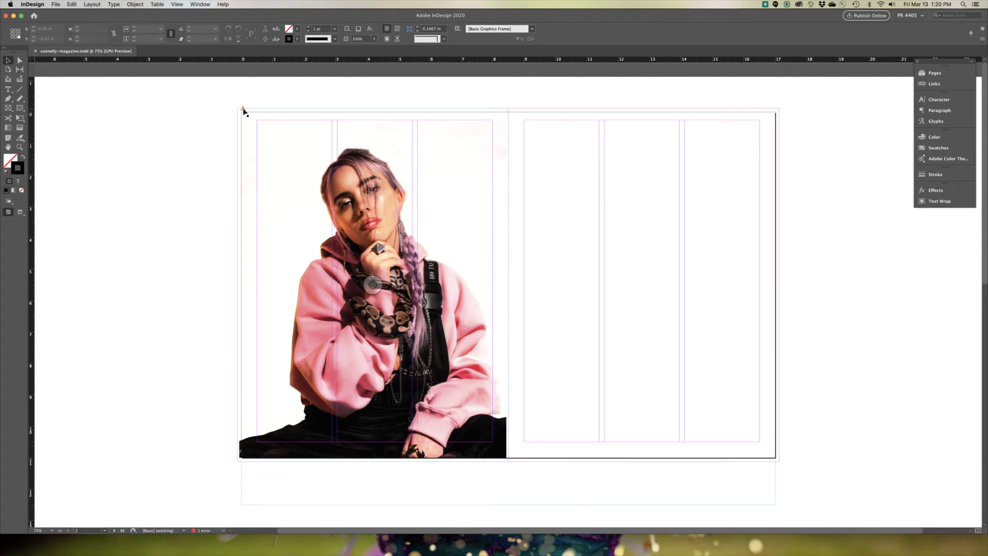
mouse_move(244, 112)
click(243, 110)
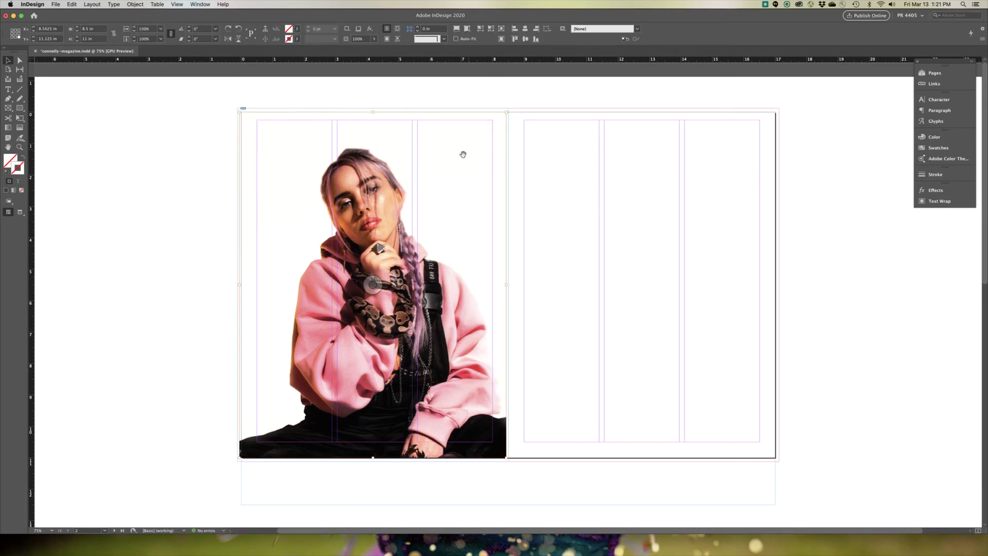
Deselect the cover photo and save the magazine document.
click(531, 159)
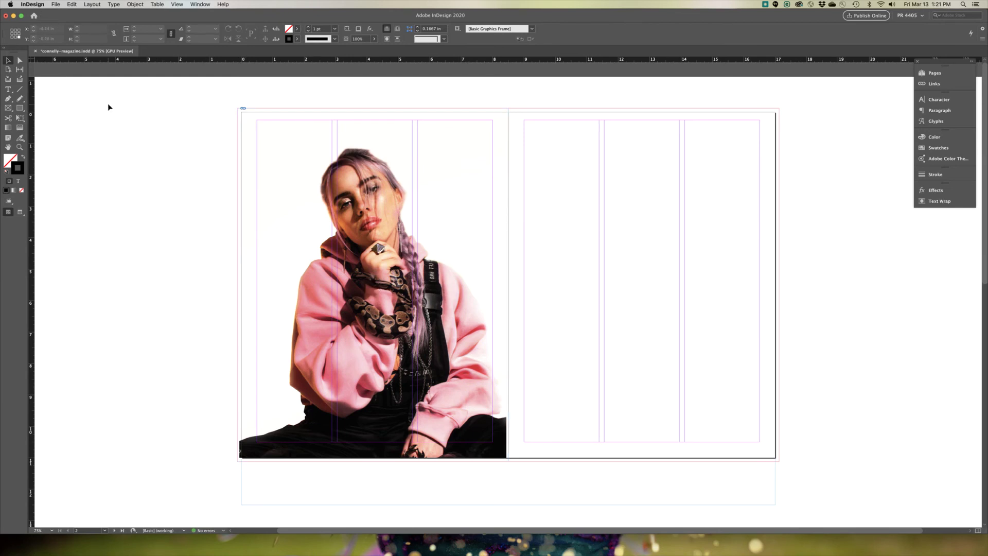
click(61, 4)
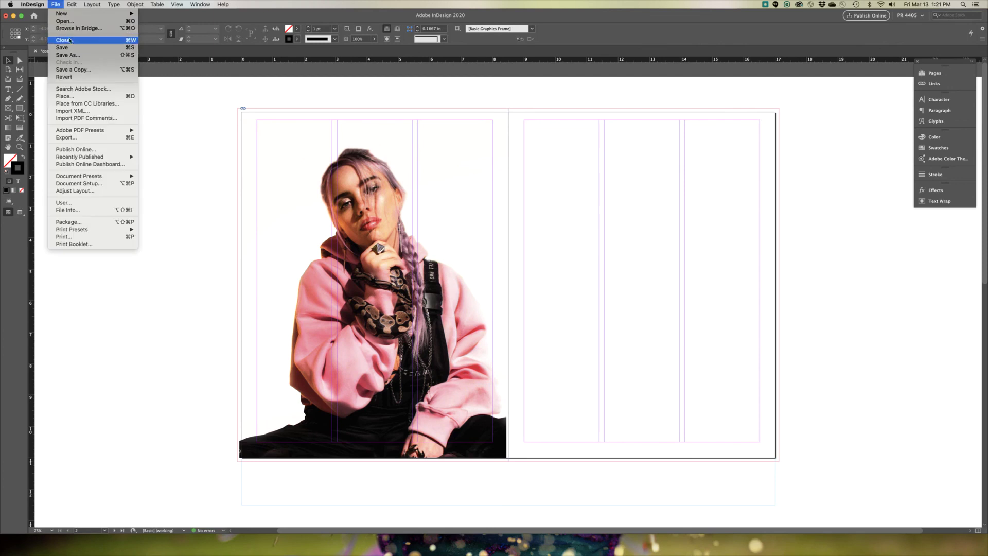
click(65, 50)
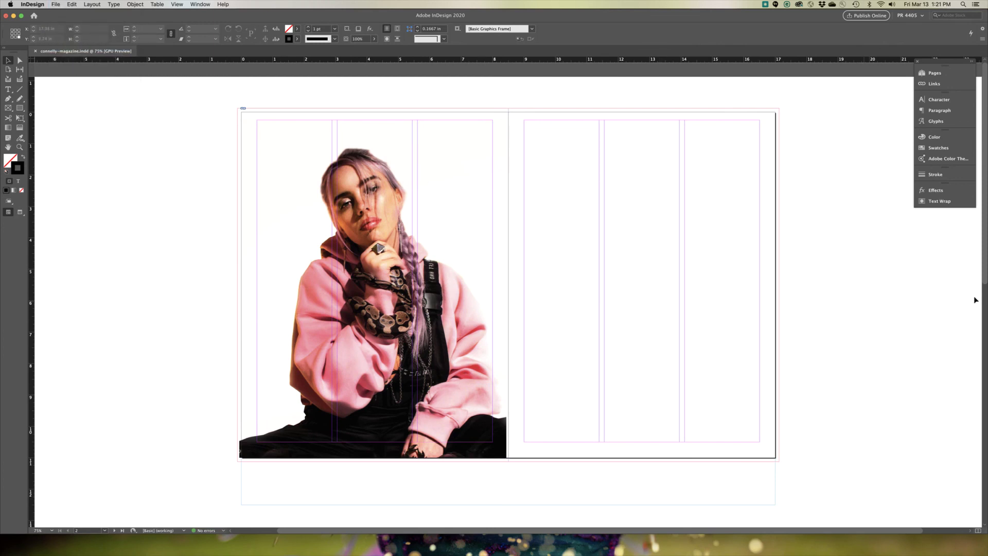